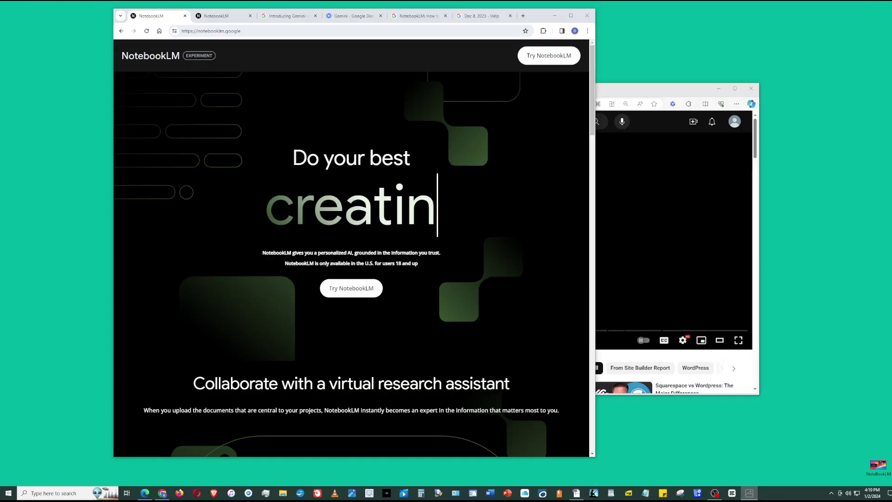
- Minimize the full-screen title image to reveal the NotebookLM landing page and the YouTube window
click(750, 493)
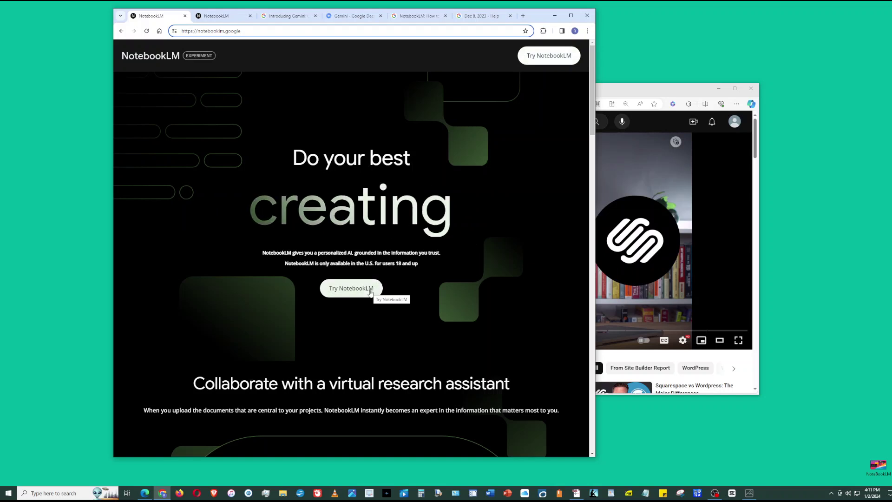
- Browse the Introducing Gemini article and the DeepMind Gemini capabilities section, then move to the NotebookLM blog post
click(290, 15)
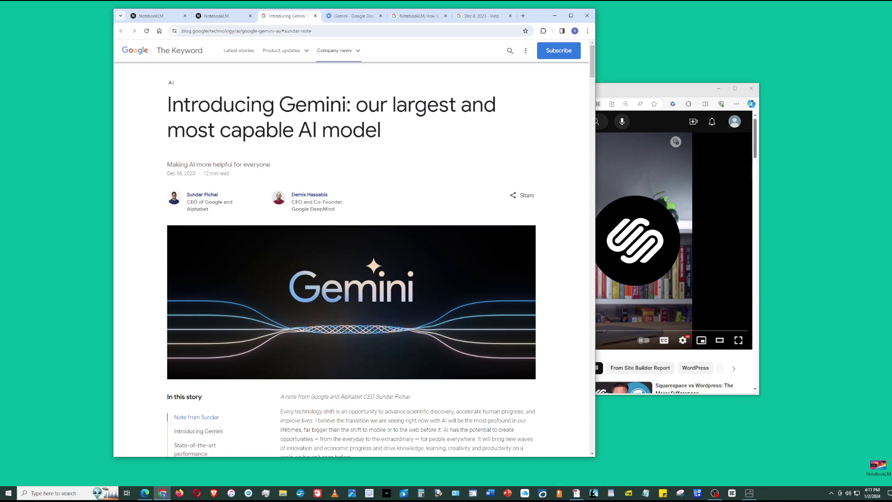
click(356, 17)
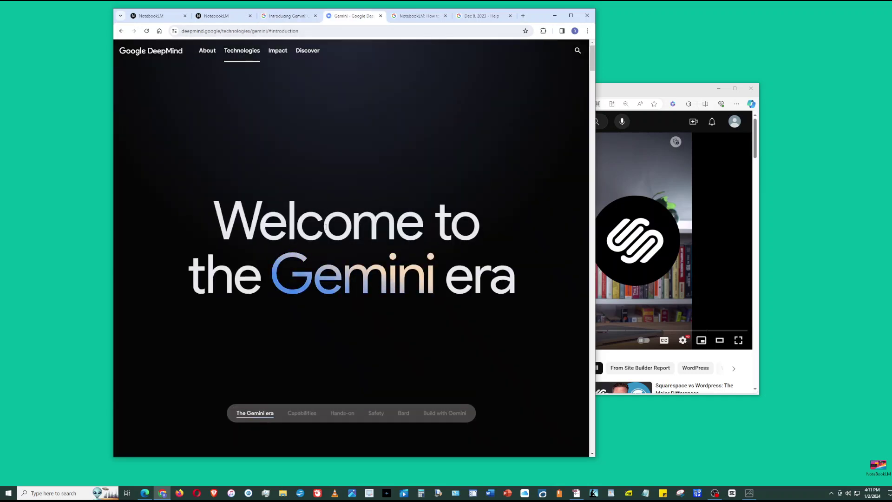
click(305, 412)
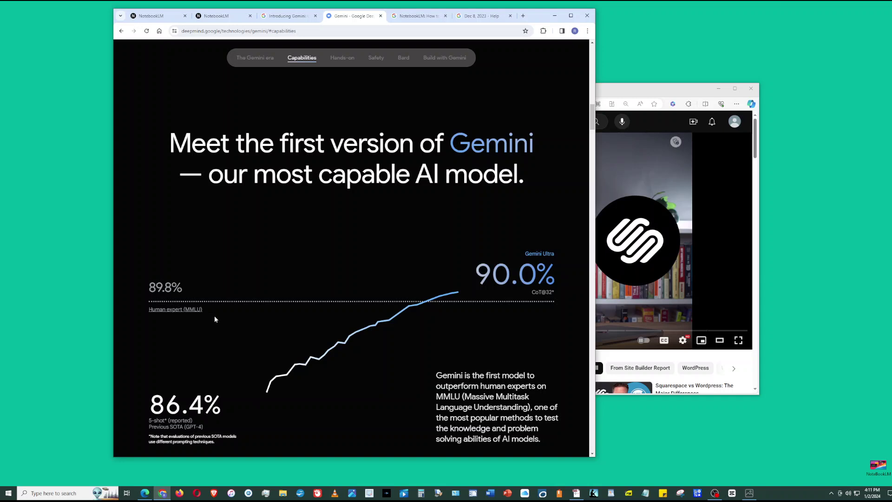
key(ctrl+Tab)
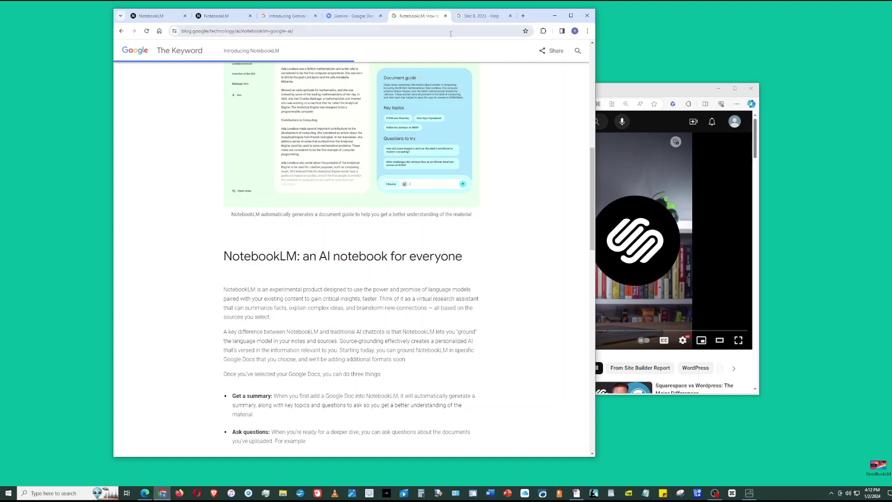
- Read the Dec 8, 2023 NotebookLM what's-new help page, then return to the landing page tab
click(473, 18)
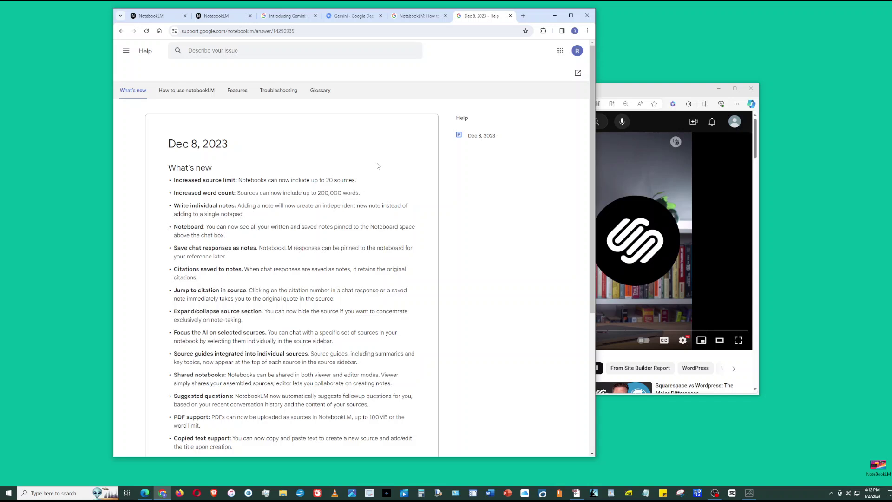
click(154, 17)
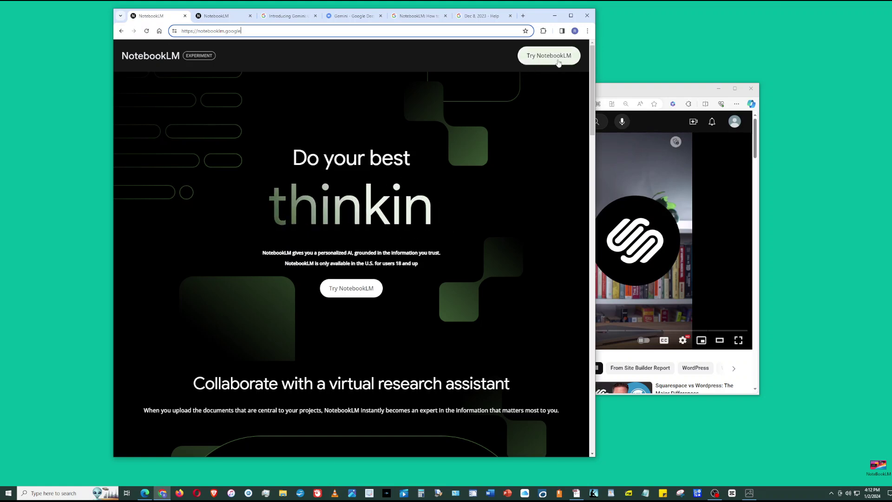
- Cancel an unwanted new notebook and open the Marketing 16 notebook from the notebooks page
click(223, 18)
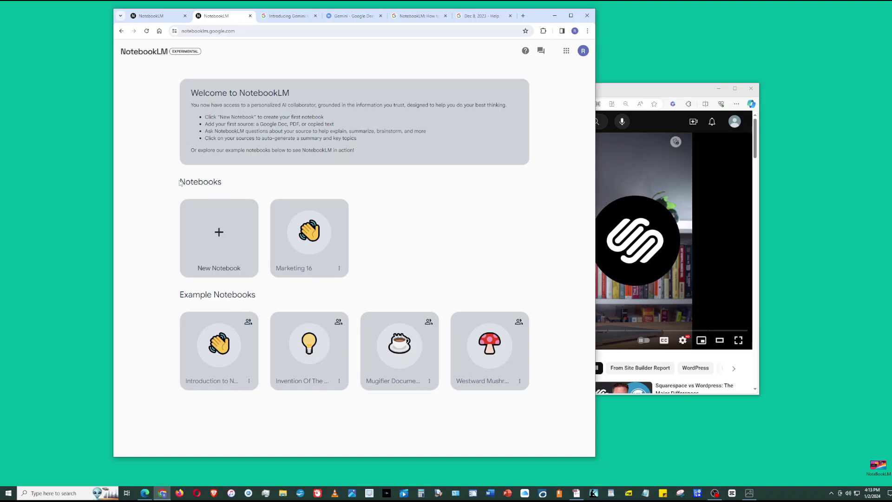
double_click(218, 184)
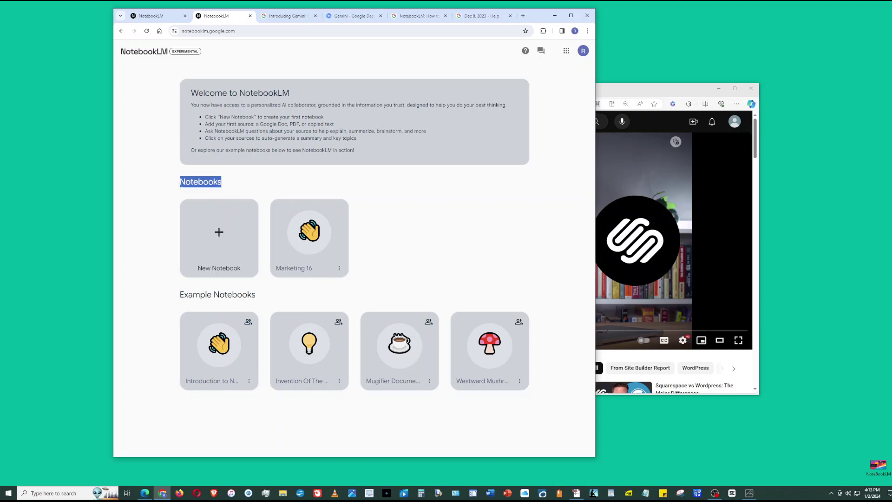
click(221, 238)
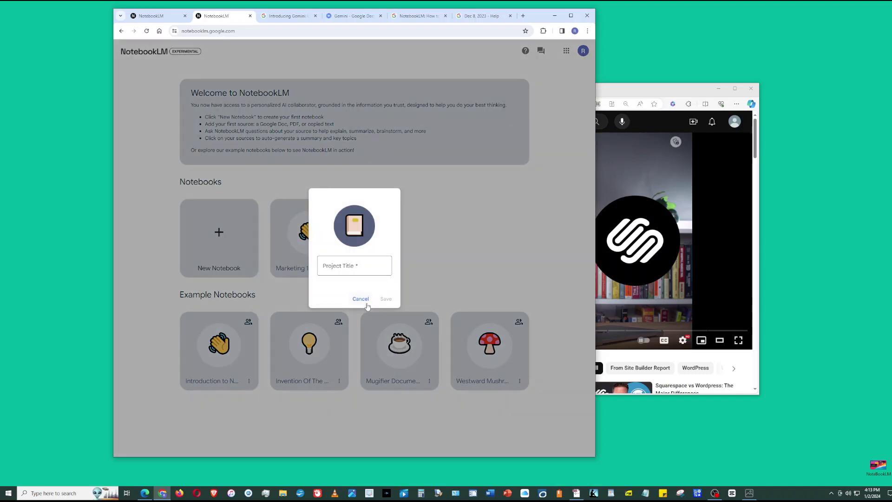
click(441, 231)
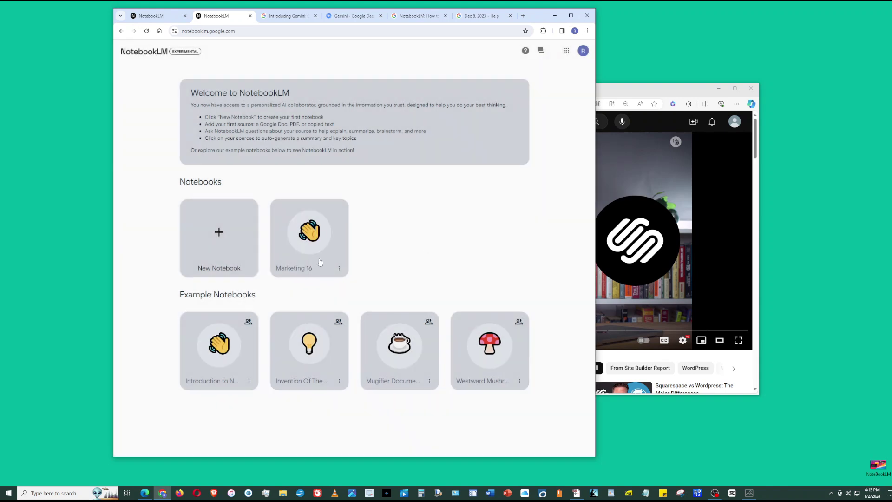
click(310, 240)
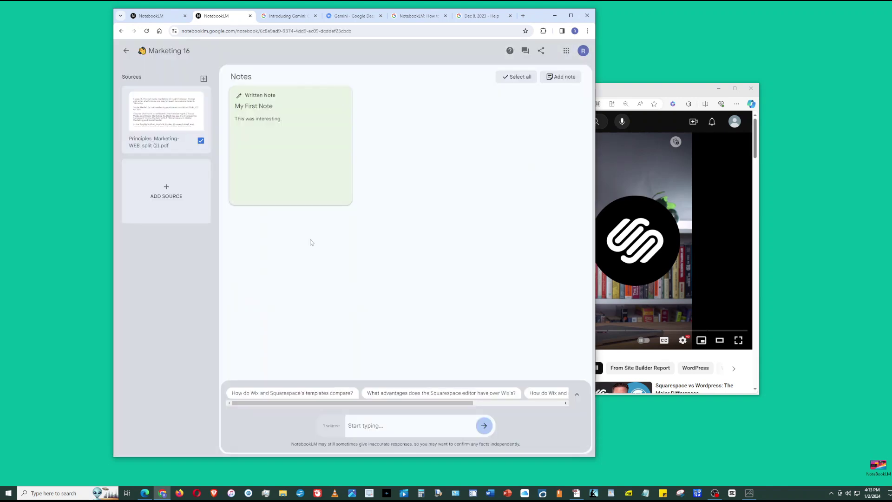
- Glance at My First Note, then show the Marketing 16 chat history on ethics and data privacy
click(577, 397)
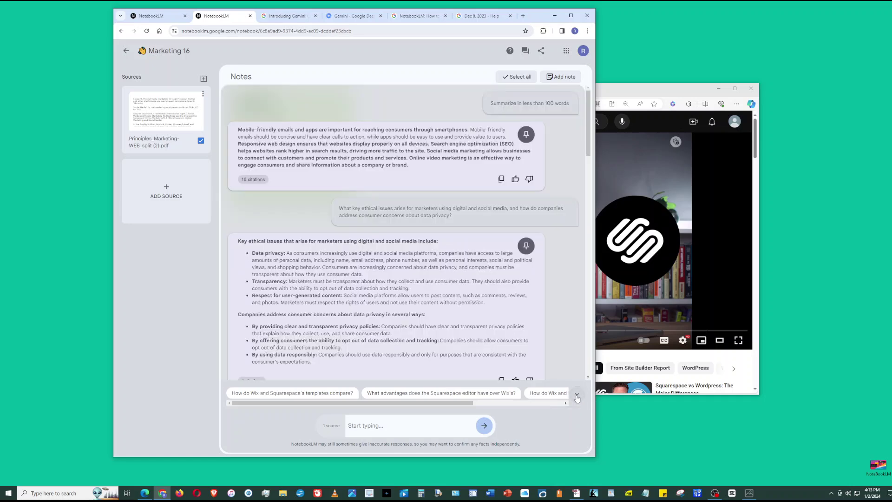
click(577, 397)
click(577, 397)
click(577, 397)
click(577, 397)
click(577, 398)
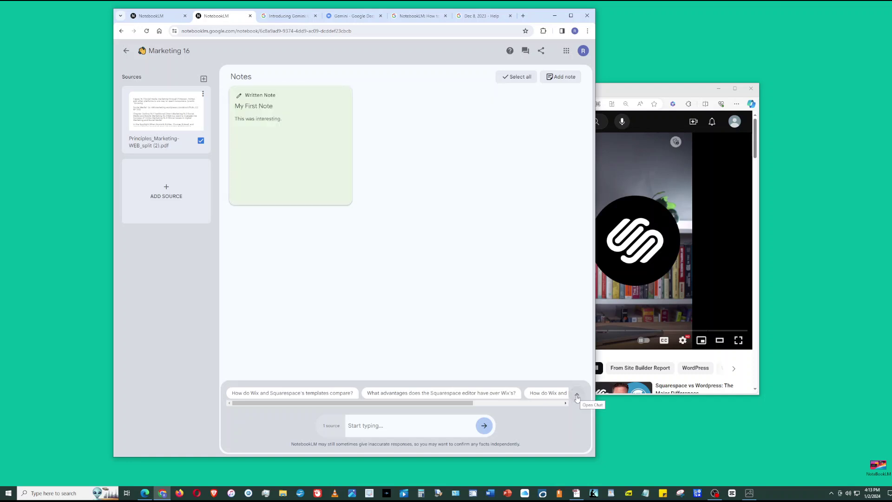
click(273, 139)
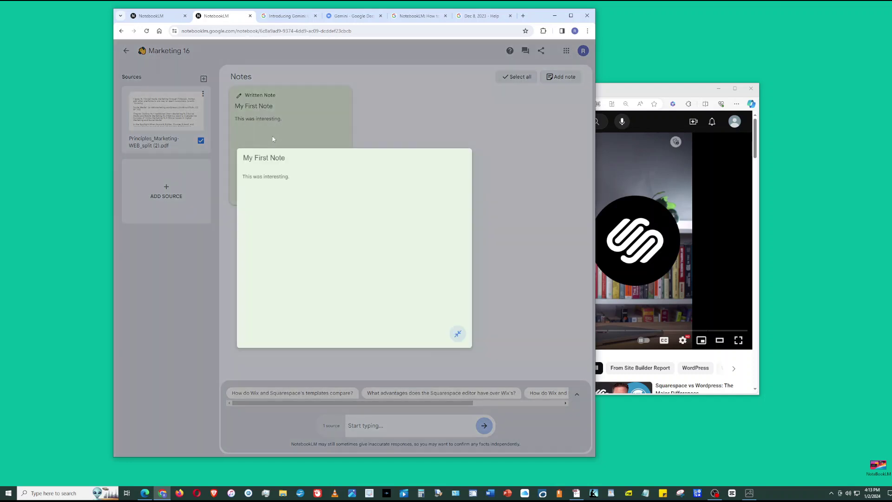
click(508, 224)
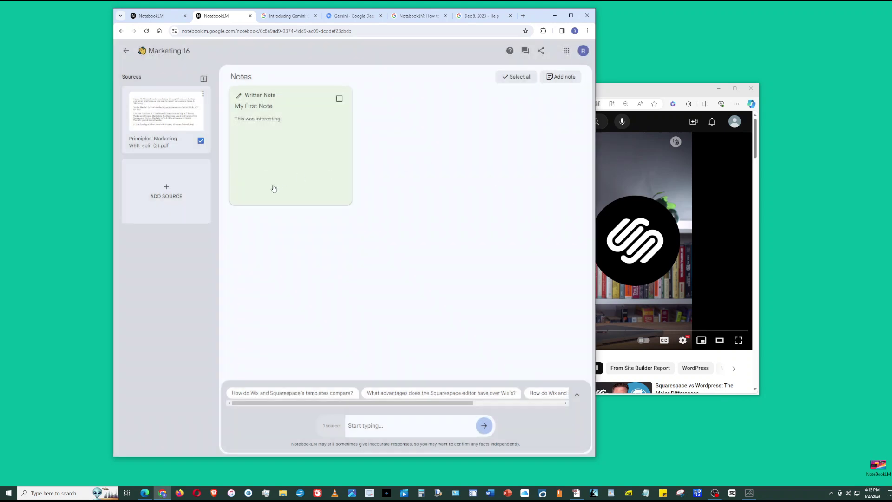
click(578, 397)
click(577, 397)
click(577, 398)
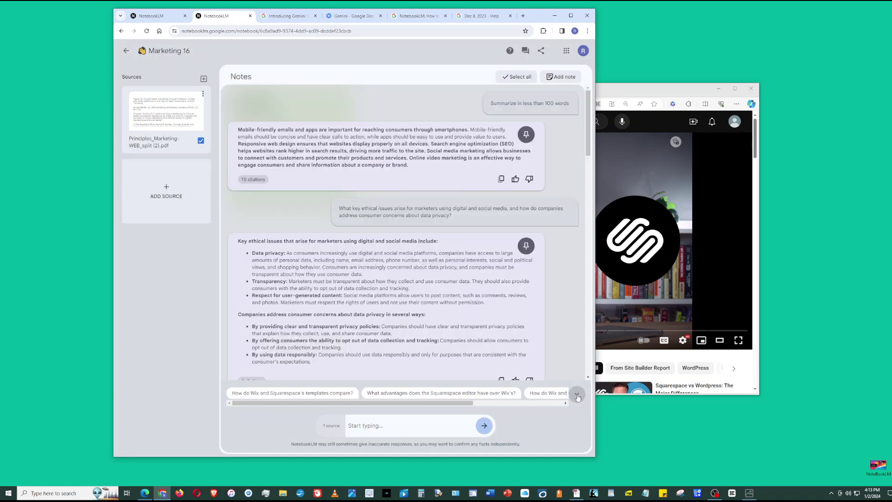
click(577, 396)
click(577, 396)
- Bring the WIX vs SQUARESPACE video forward and expand its description to show chapters and the transcript option
click(615, 91)
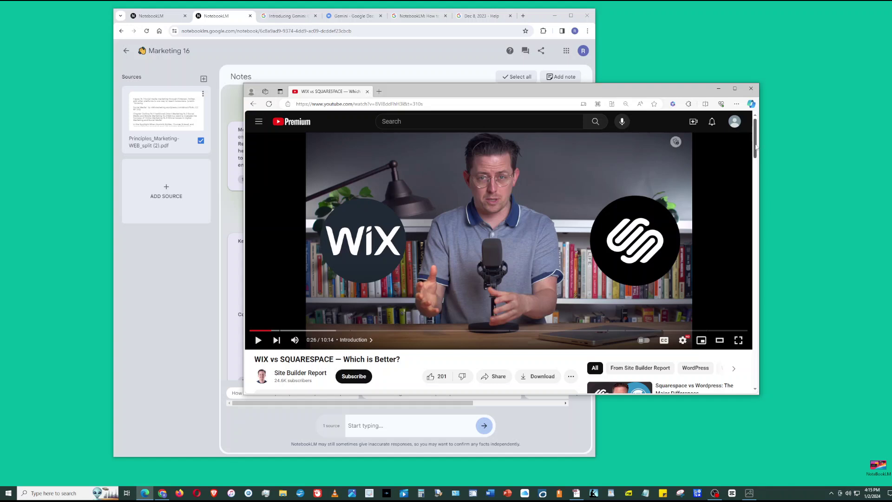
drag(757, 148, 754, 204)
click(273, 302)
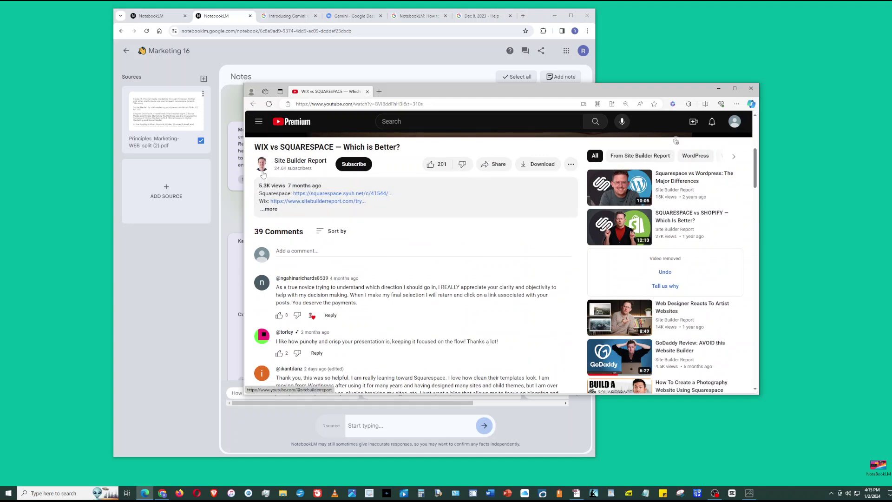
click(271, 210)
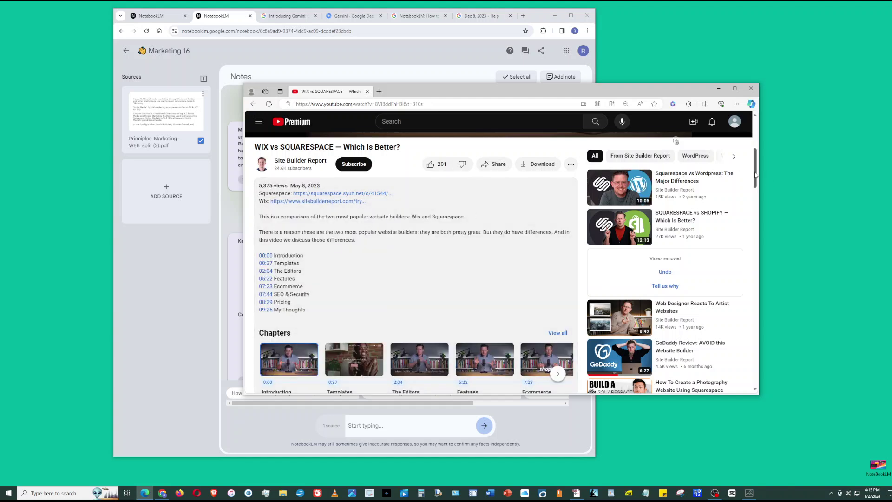
drag(755, 174, 749, 210)
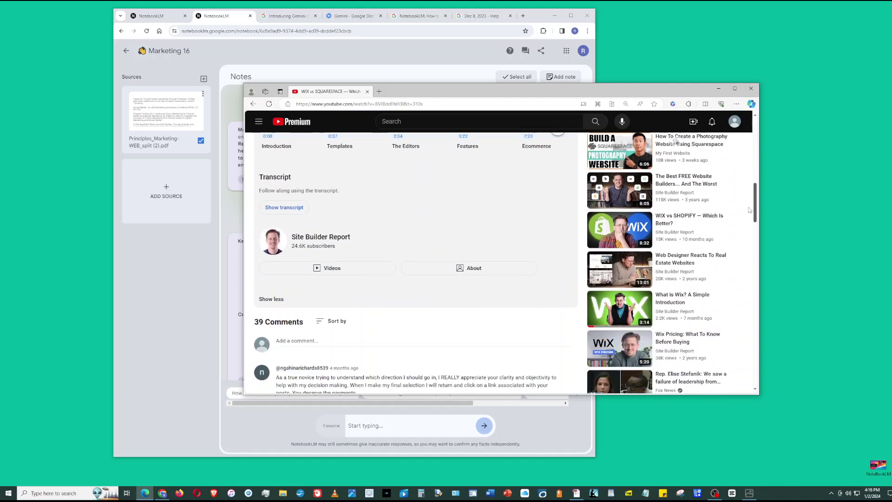
- Open the video's transcript and turn its timestamps off
click(298, 210)
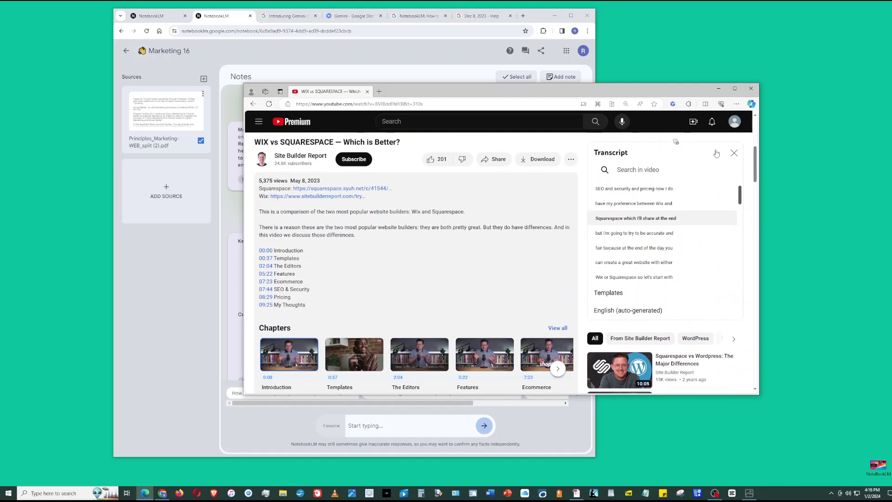
click(716, 155)
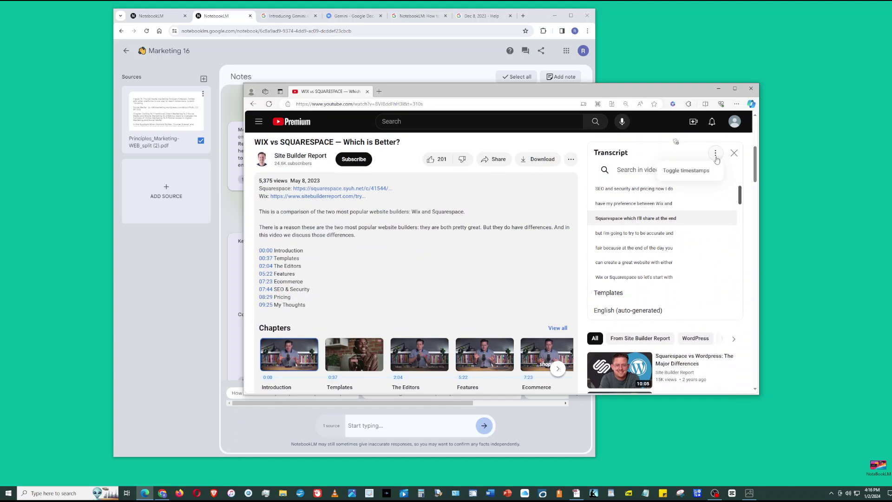
click(701, 171)
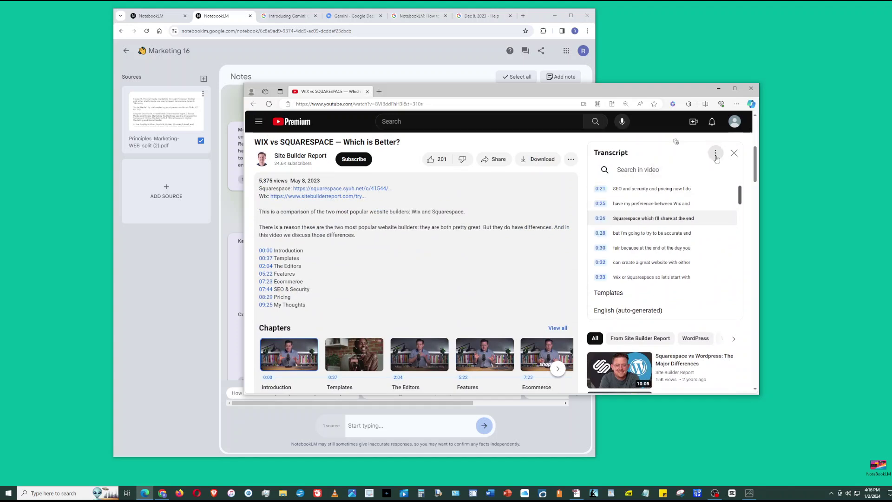
click(716, 154)
click(700, 170)
click(715, 155)
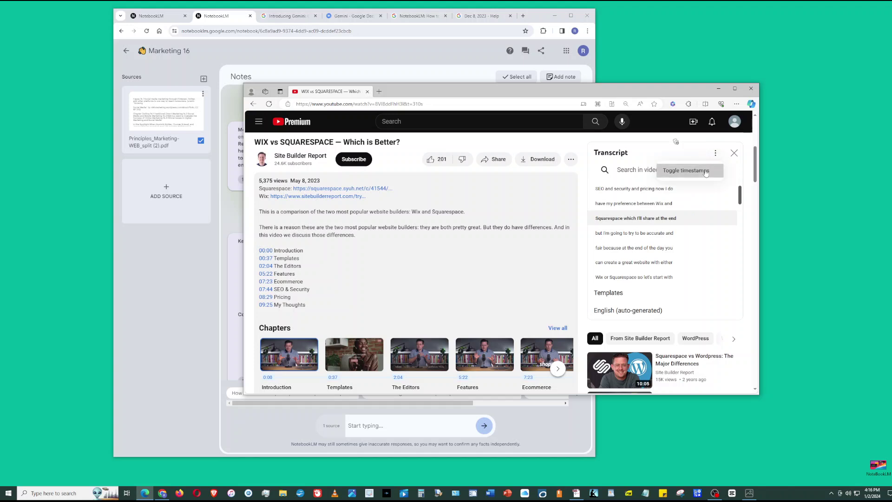
click(700, 171)
click(715, 154)
click(711, 171)
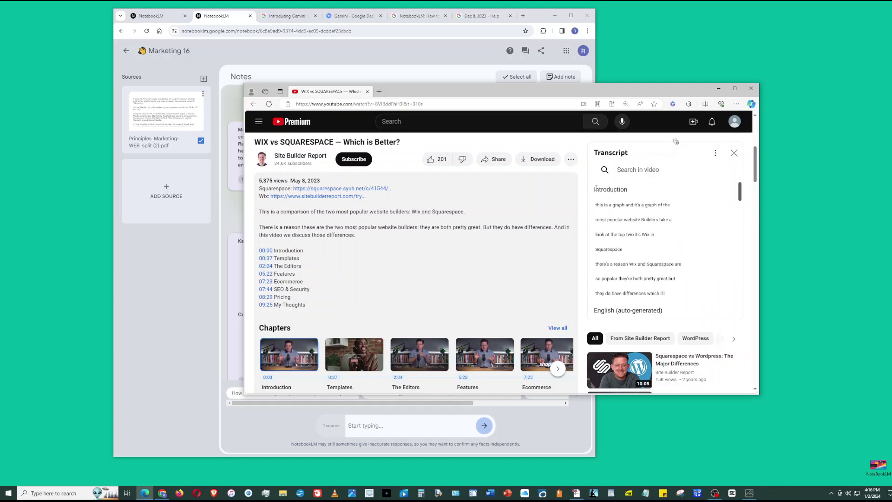
- Select the whole transcript from Introduction to the closing line and copy it
drag(616, 187, 651, 236)
scroll(653, 262, down, 3)
scroll(653, 262, down, 5)
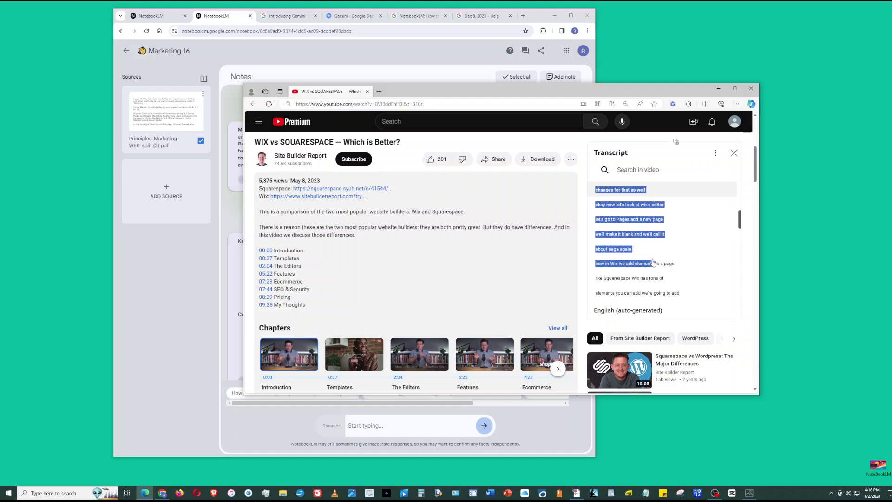
scroll(653, 263, down, 10)
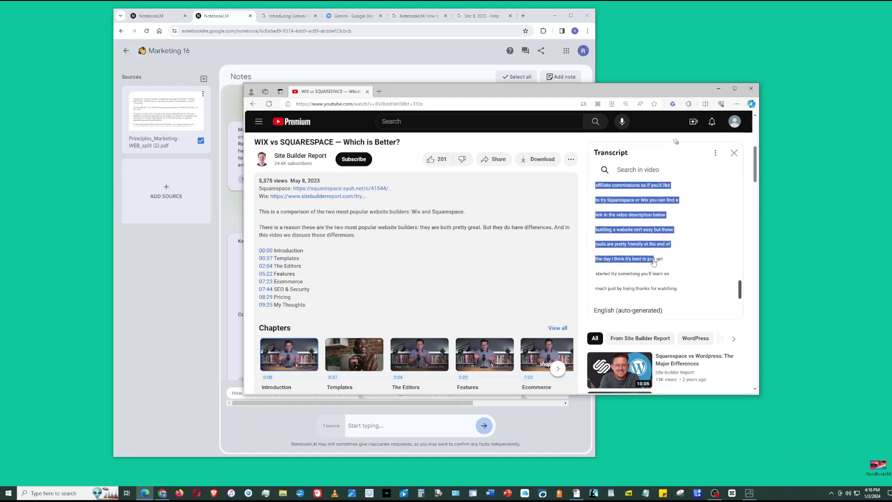
scroll(666, 245, up, 10)
drag(666, 245, 681, 222)
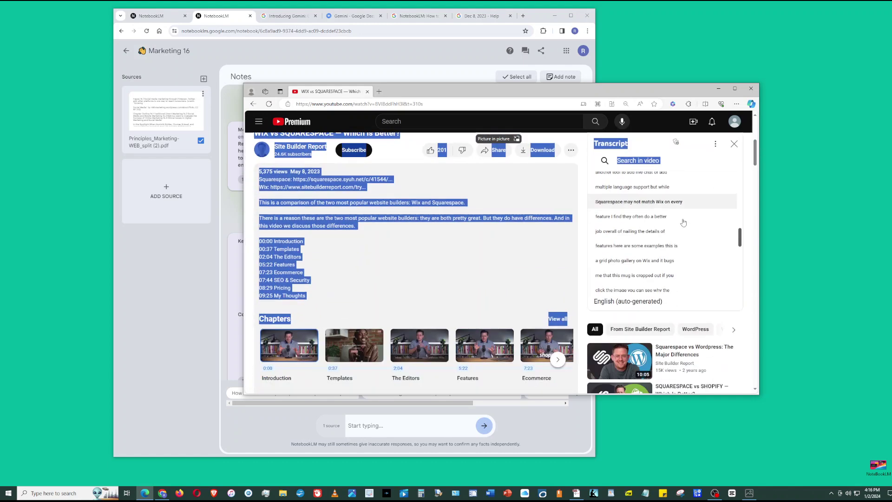
click(679, 223)
scroll(615, 192, up, 8)
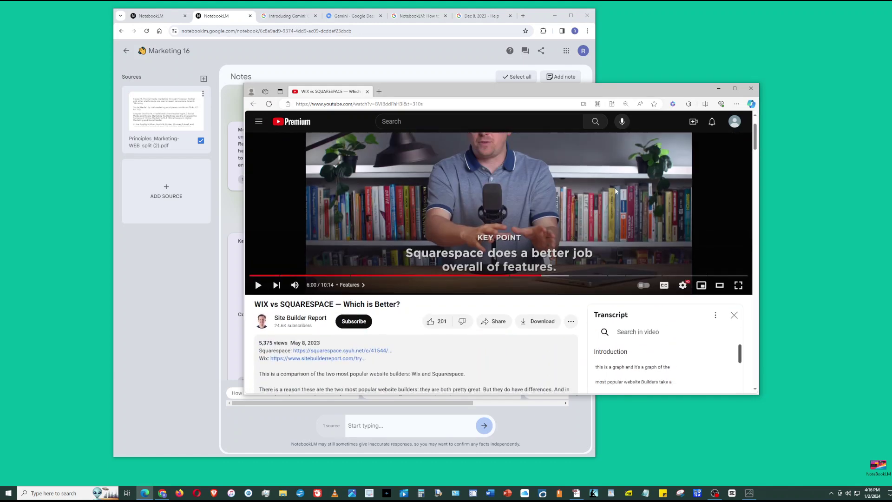
drag(758, 134, 757, 158)
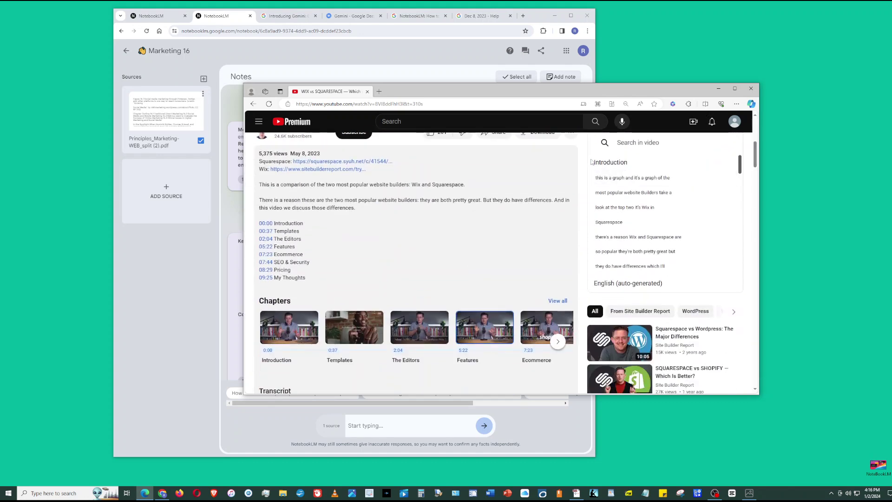
drag(592, 161, 615, 267)
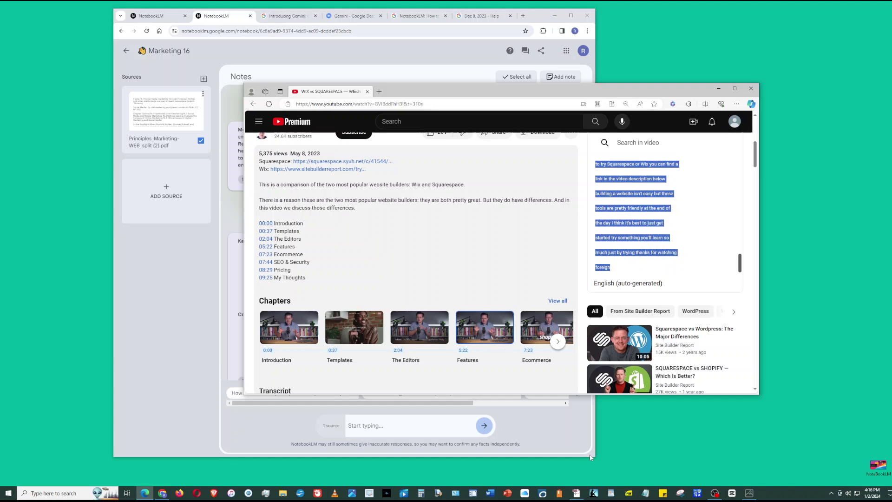
- Paste the transcript into a new Notepad note, then return to the NotebookLM window
click(645, 492)
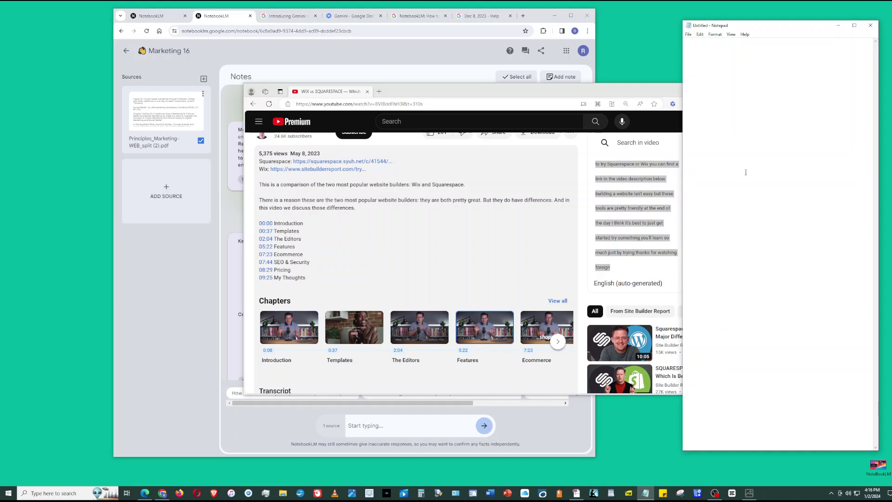
key(ctrl+v)
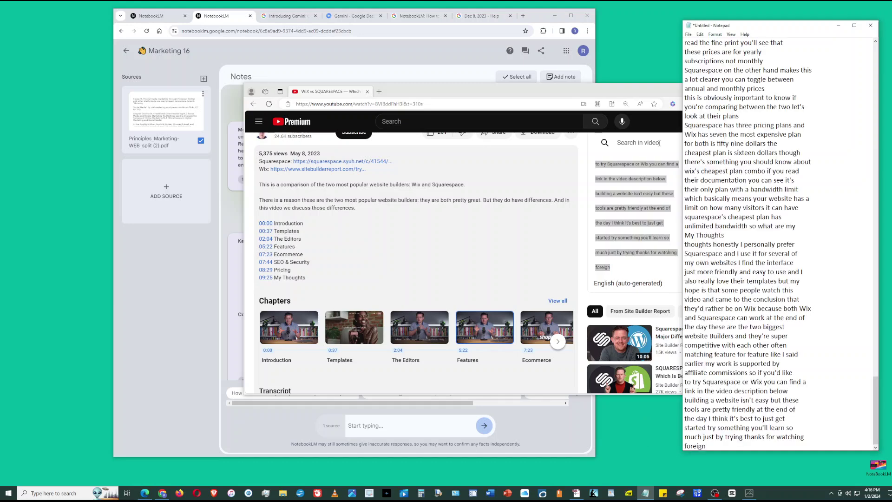
key(ctrl+Home)
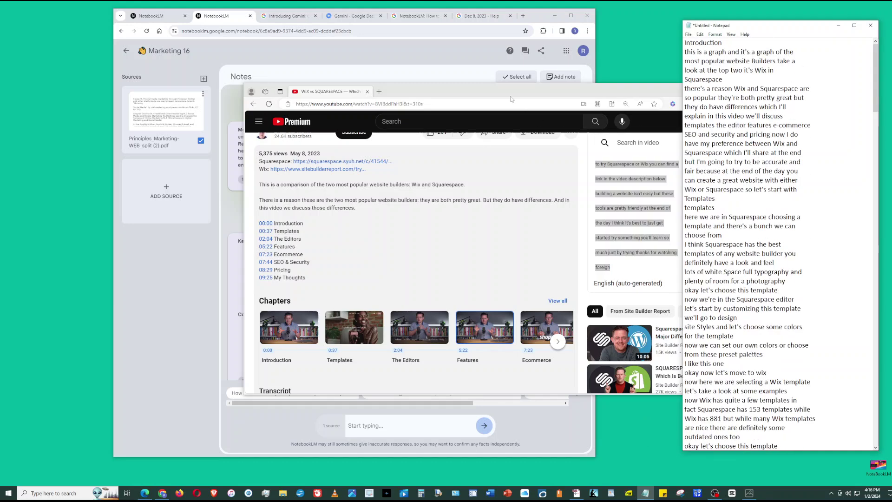
scroll(358, 145, up, 5)
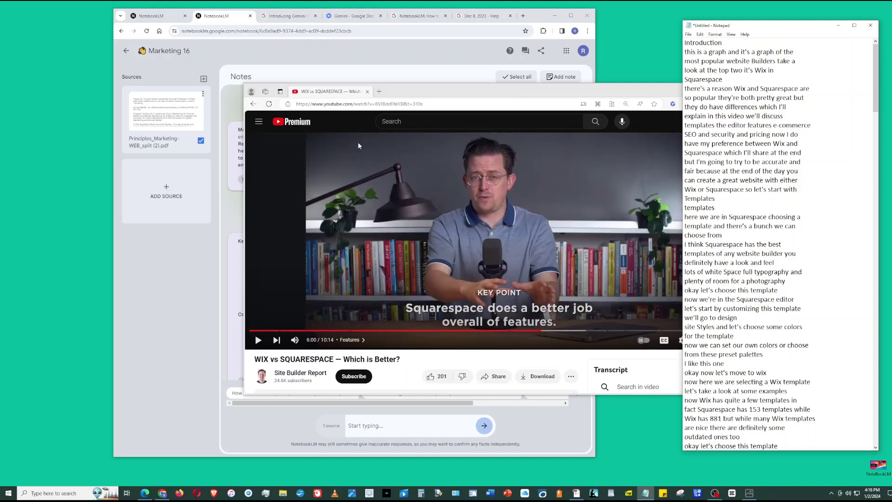
click(232, 17)
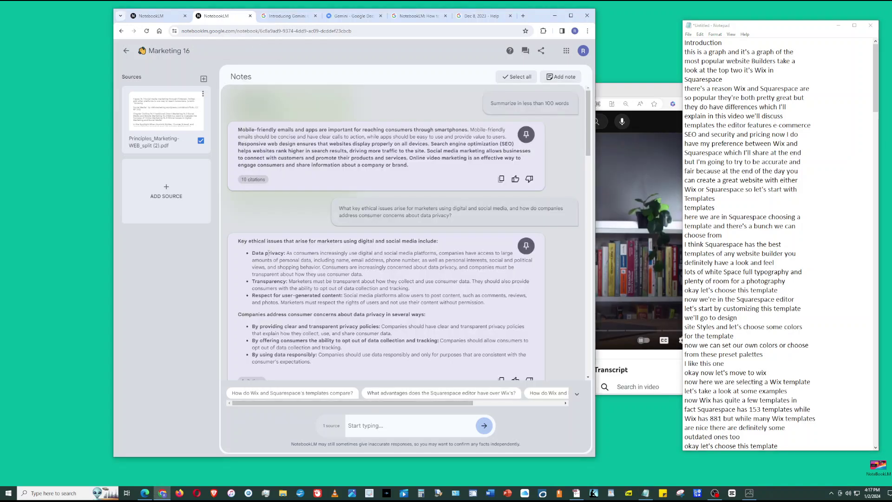
- Start a Copied text source titled 'Youtube Wix SquareSpace'
click(166, 191)
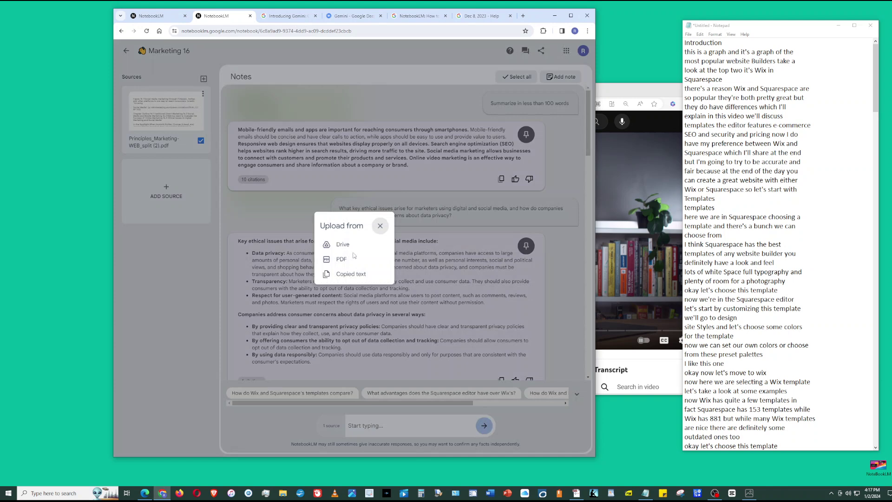
click(362, 275)
click(327, 199)
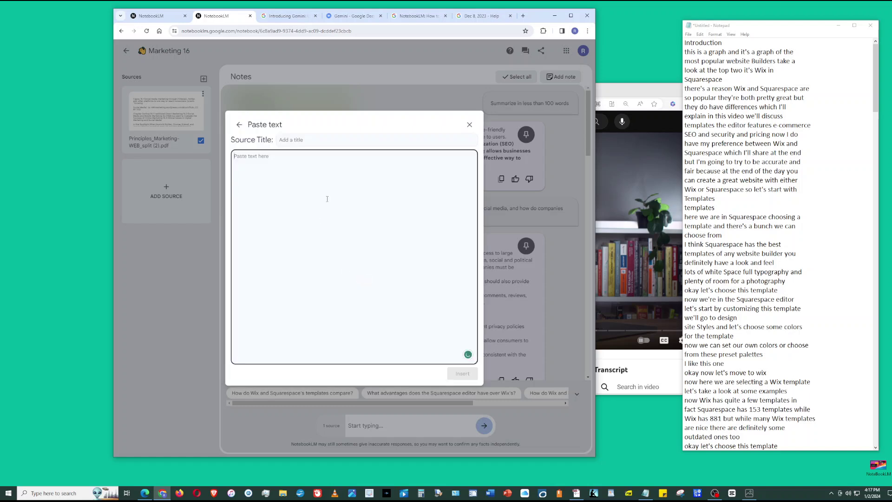
click(345, 139)
text(Ypou)
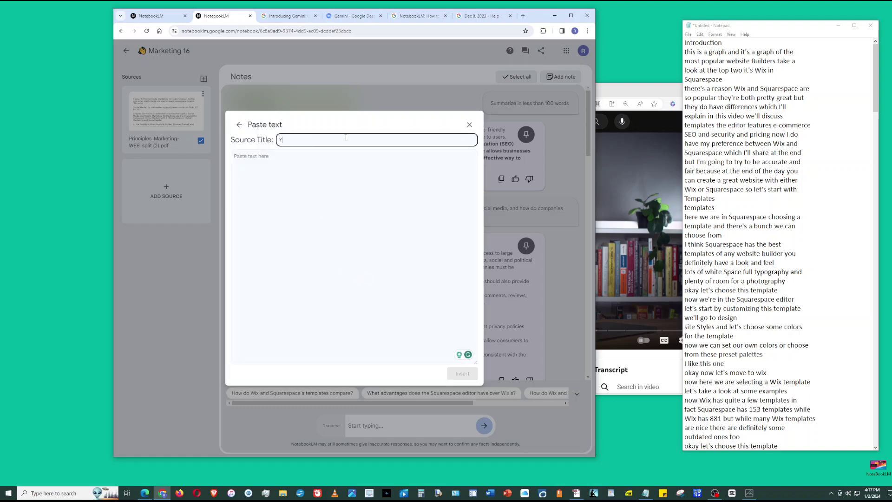
key(BackSpace)
key(BackSpace)
key(BackSpace)
text(Youtube Wix SquareSpace)
- Paste the transcript as the source text and delete the stray trailing word 'foreign'
click(330, 194)
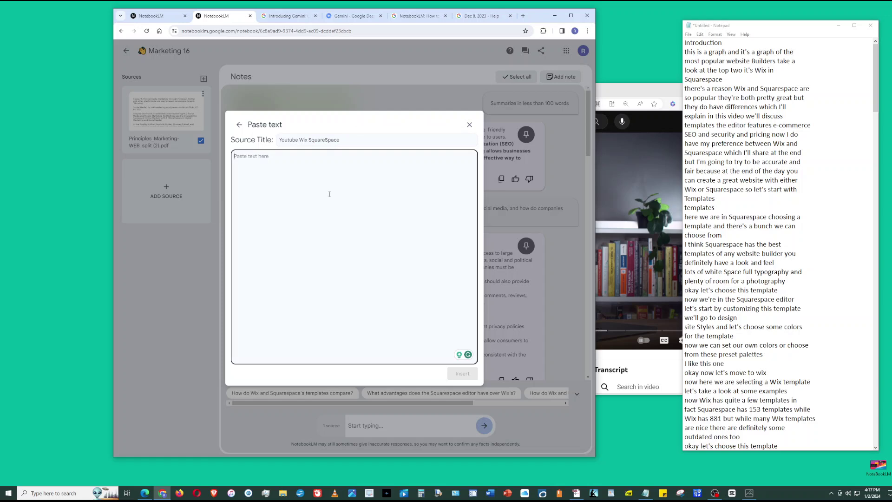
key(ctrl+v)
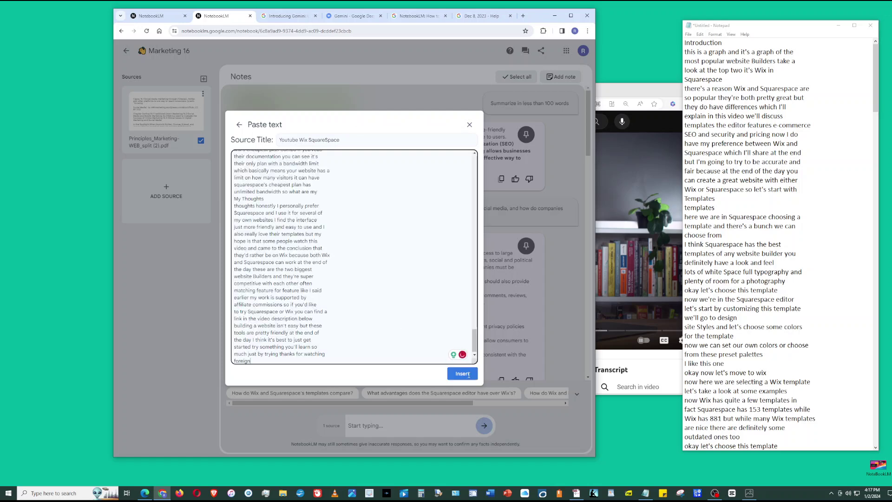
scroll(448, 273, up, 20)
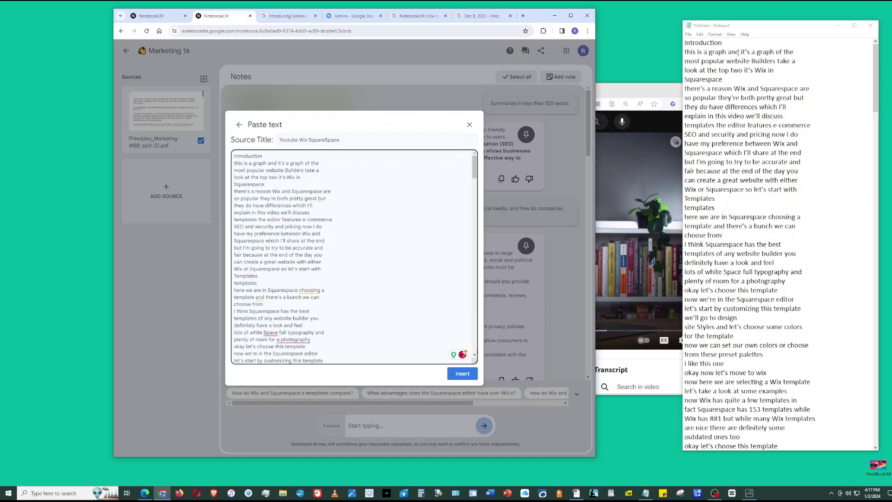
scroll(737, 53, down, 20)
scroll(383, 259, down, 20)
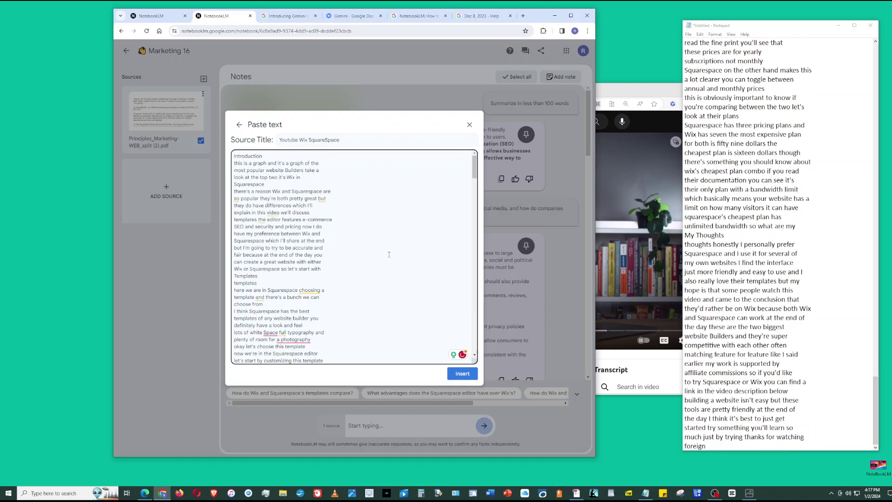
scroll(381, 269, down, 10)
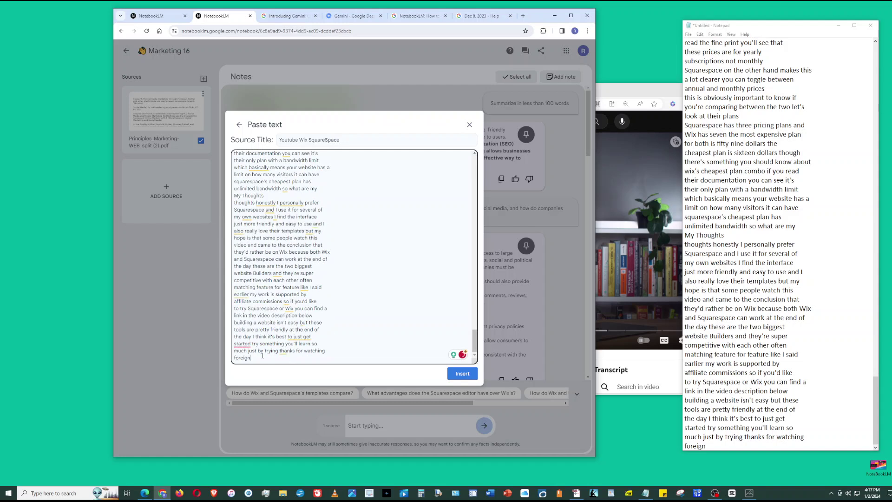
drag(262, 355, 233, 358)
key(BackSpace)
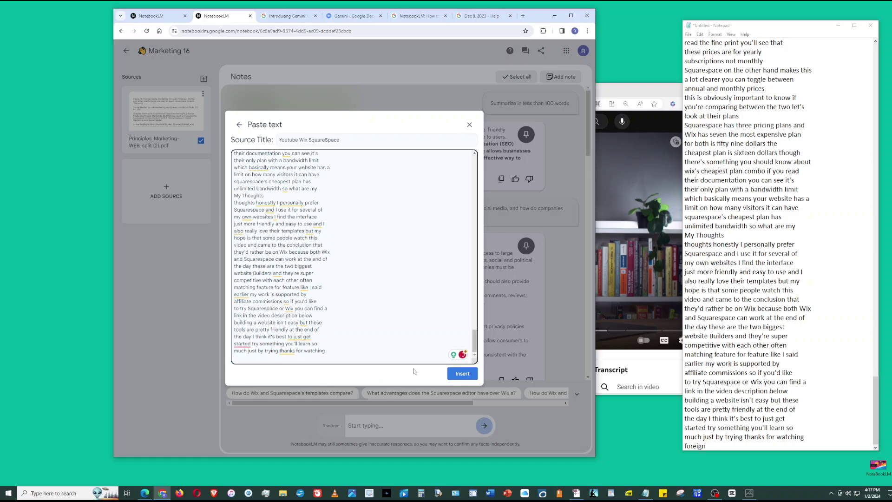
- Insert the transcript source and limit the chat to only the Youtube Wix SquareSpace source
click(463, 373)
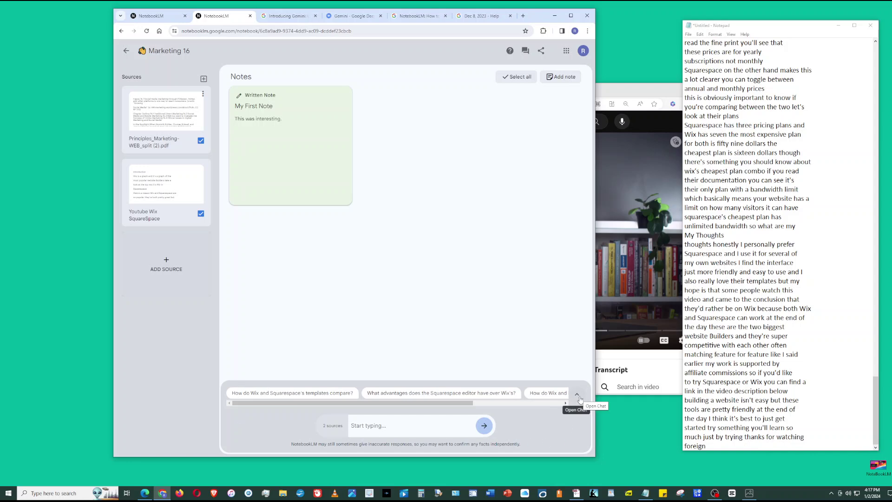
click(578, 396)
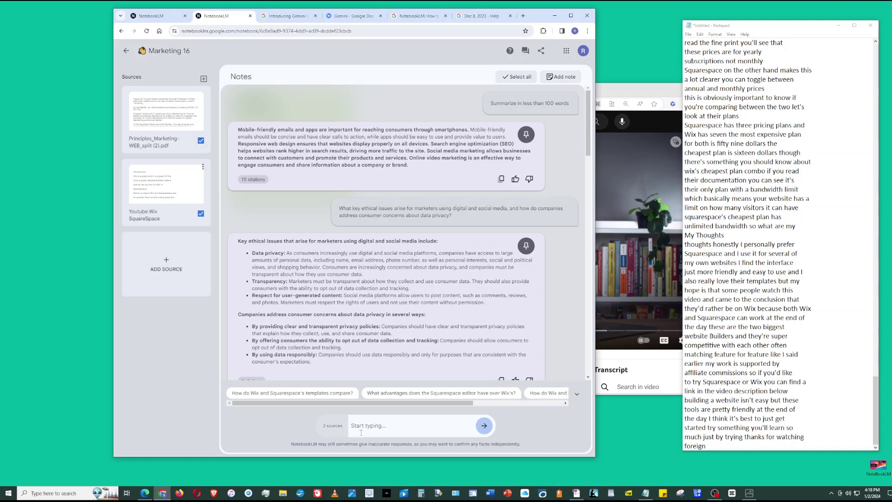
click(201, 140)
click(201, 213)
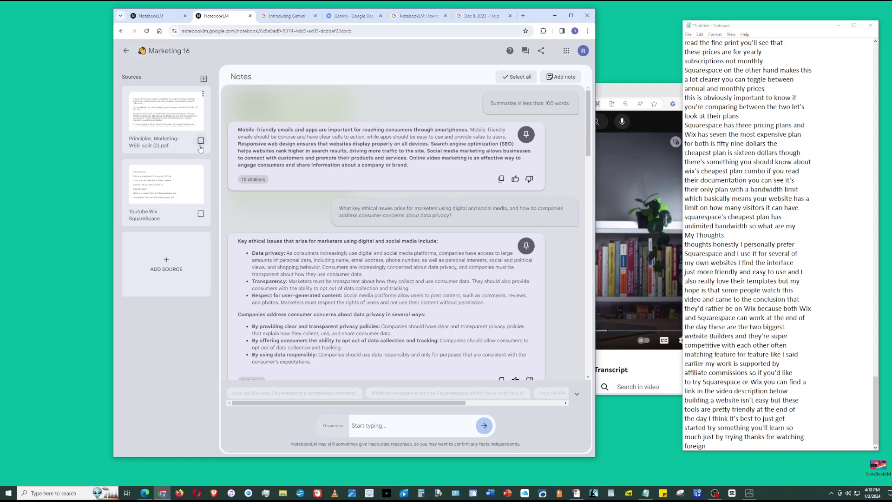
click(200, 214)
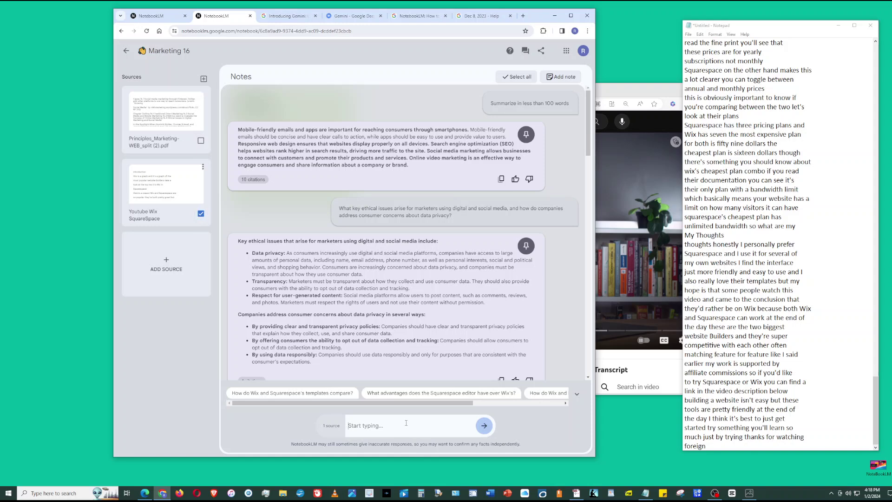
- Ask the chat to 'summarize in less than 100 words' and copy the resulting response
text(summarize )
text(in less than 10)
text(0 qo)
text(words)
key(Return)
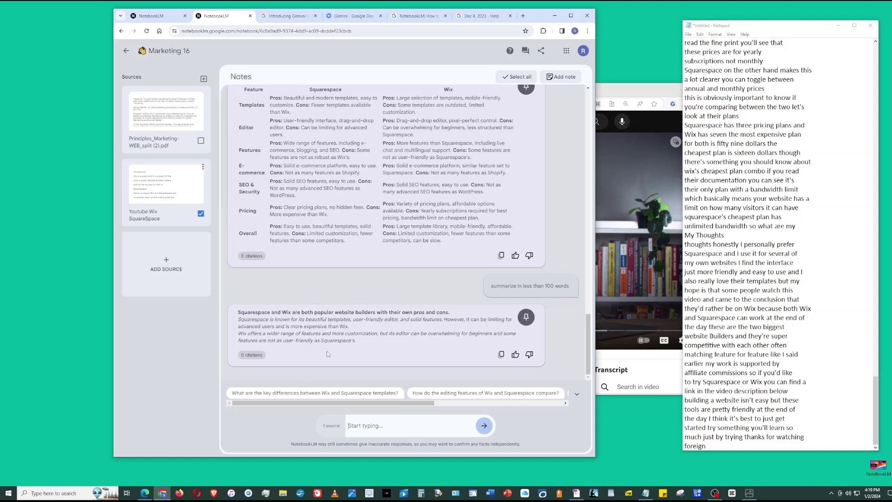
click(500, 355)
- Pin the summary response as a note, then review it and My First Note
click(526, 317)
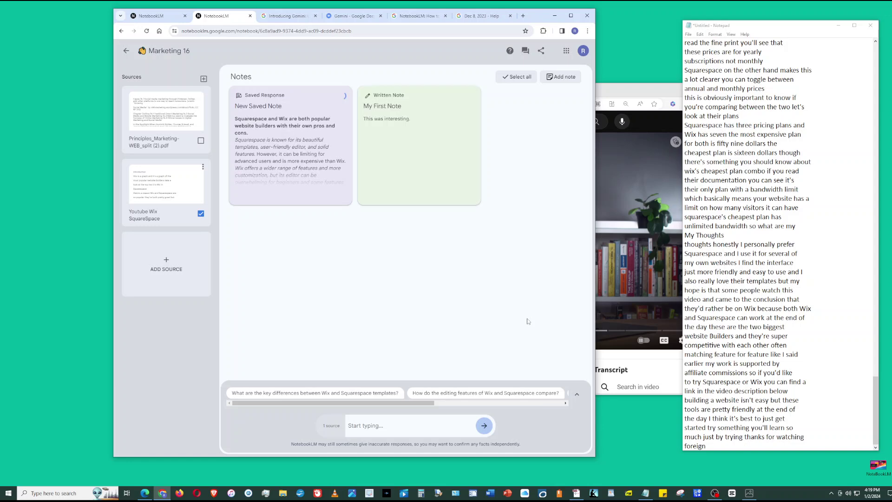
click(293, 128)
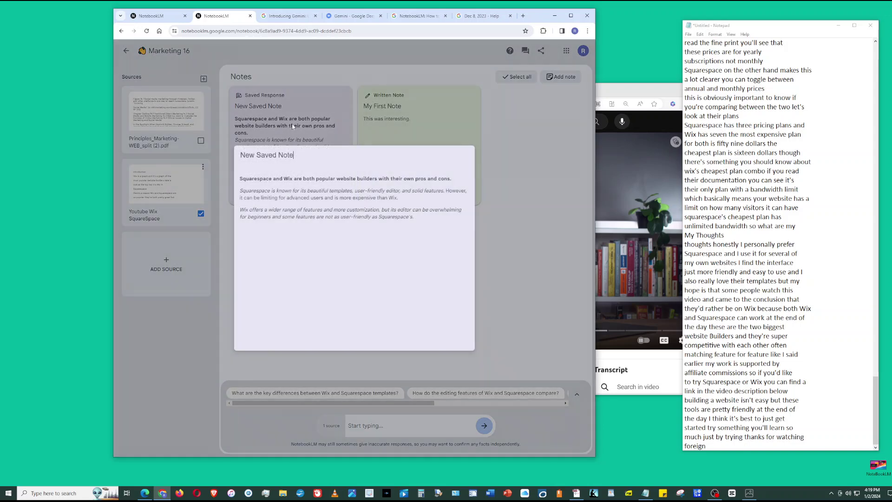
click(545, 240)
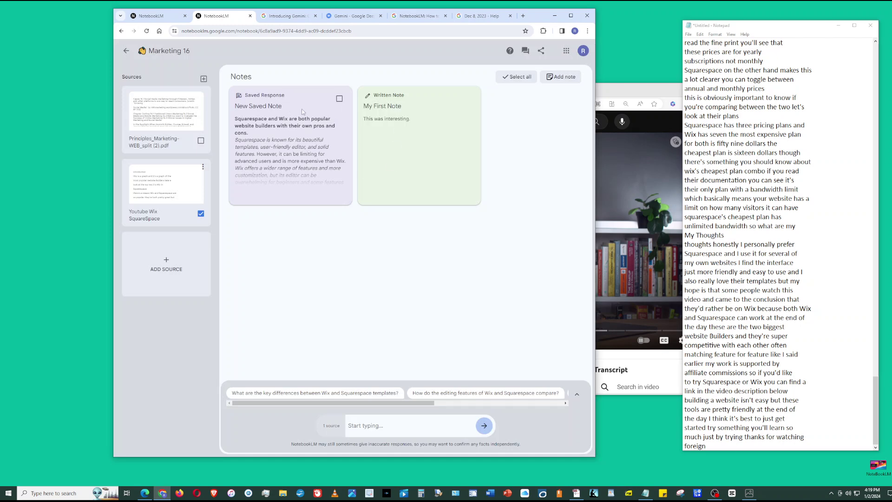
click(397, 140)
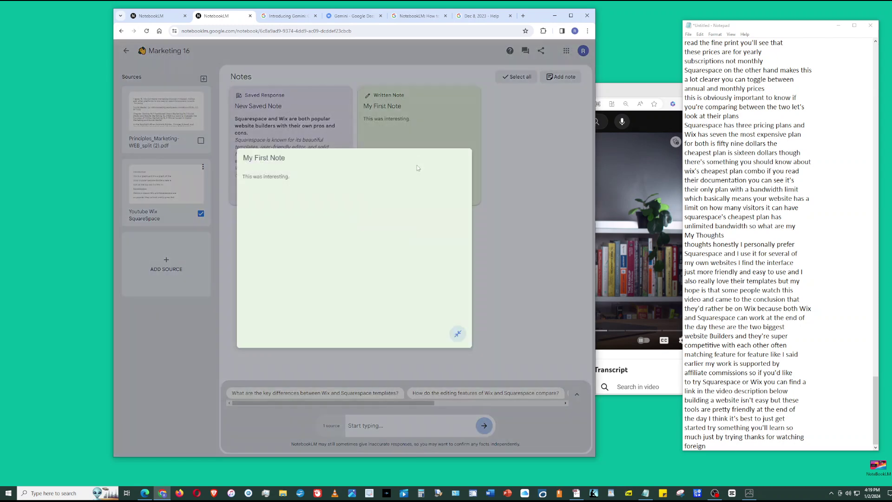
click(282, 138)
click(281, 132)
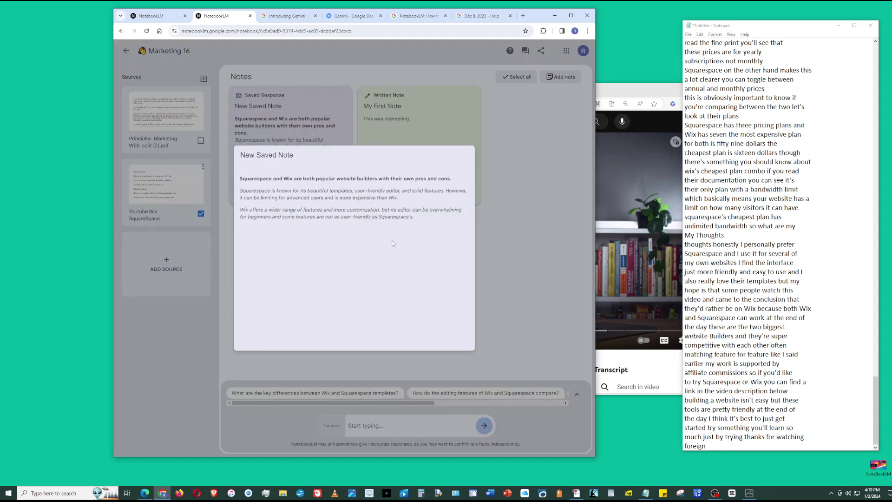
click(309, 122)
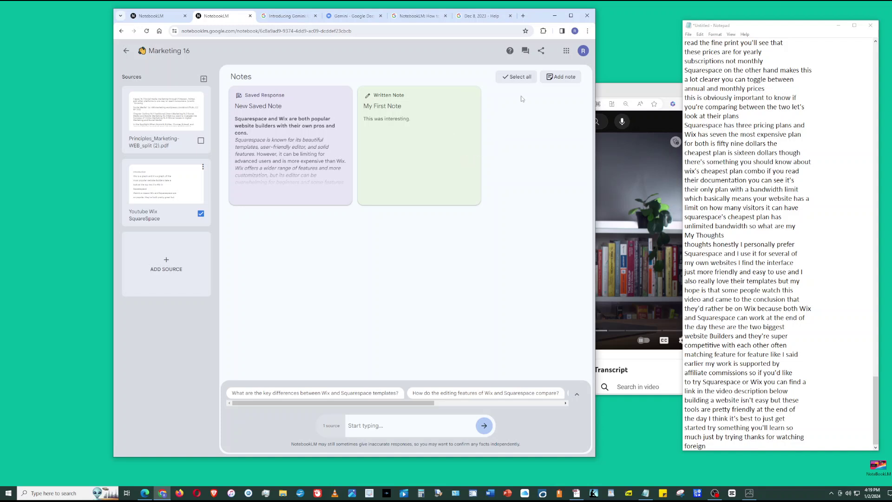
click(559, 78)
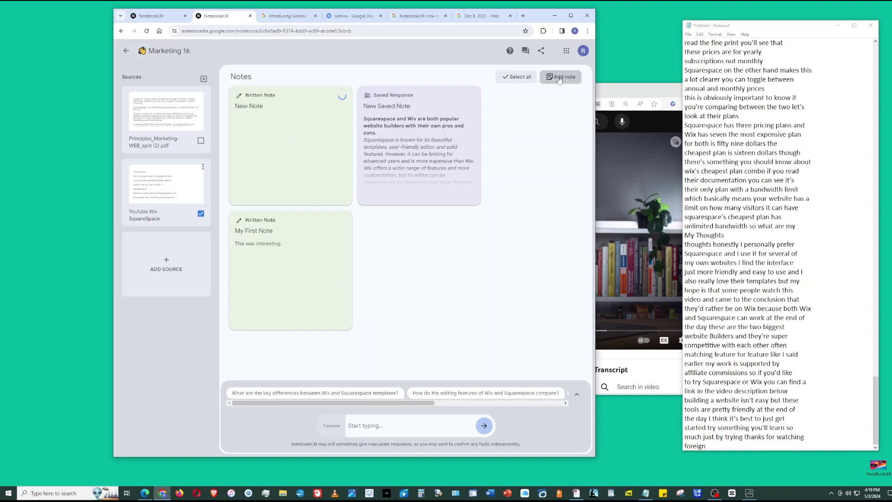
click(288, 124)
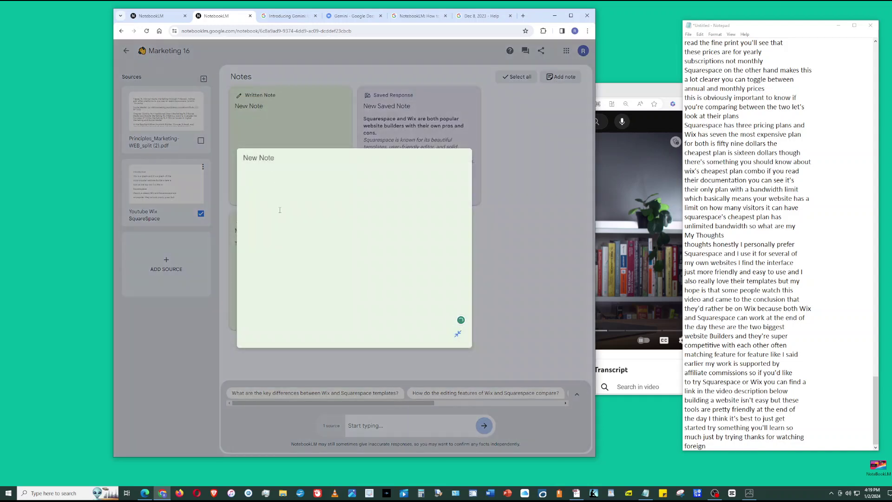
text(new note)
click(501, 265)
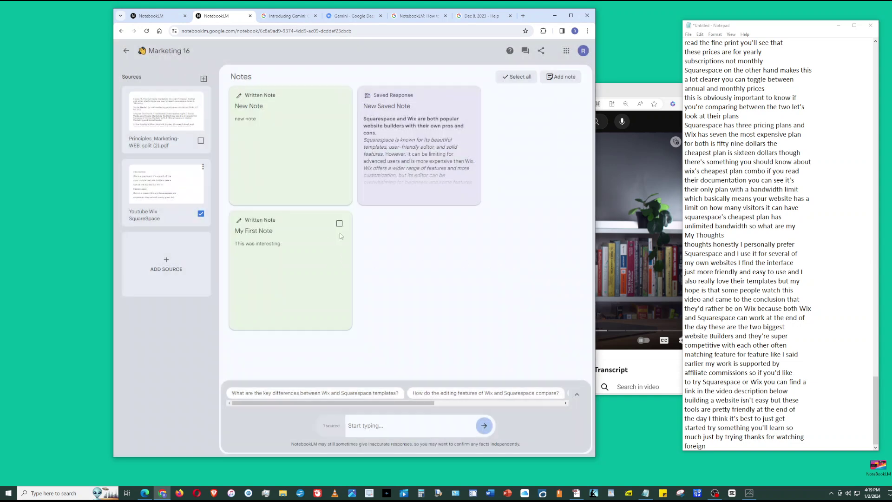
click(340, 99)
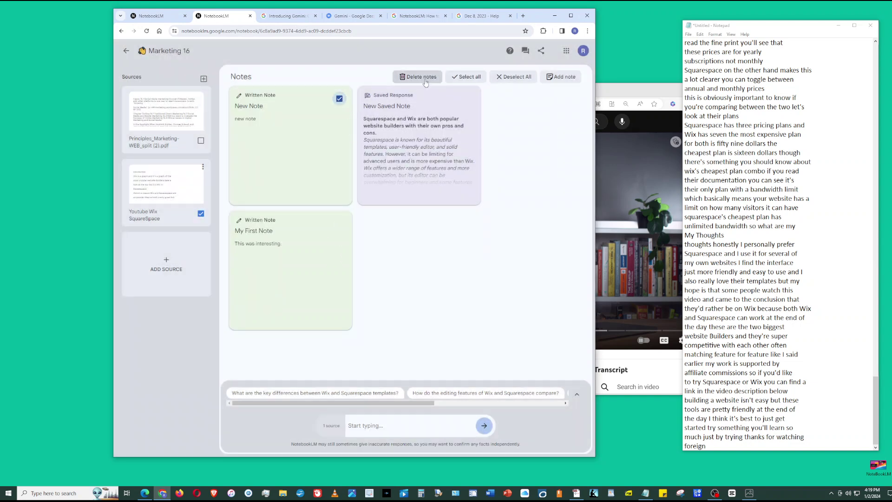
click(418, 78)
click(382, 259)
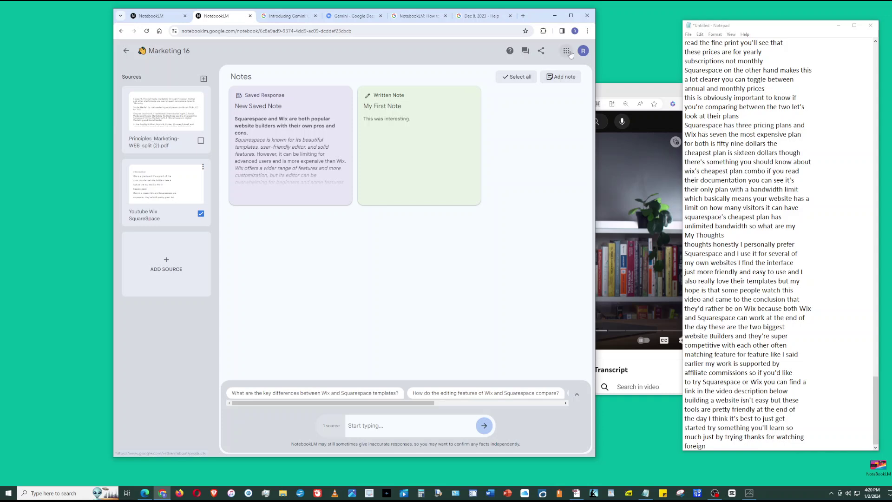
- Reopen the chat and scroll down to the 'Squarespace and Wix: A Comparison' table answer
click(578, 396)
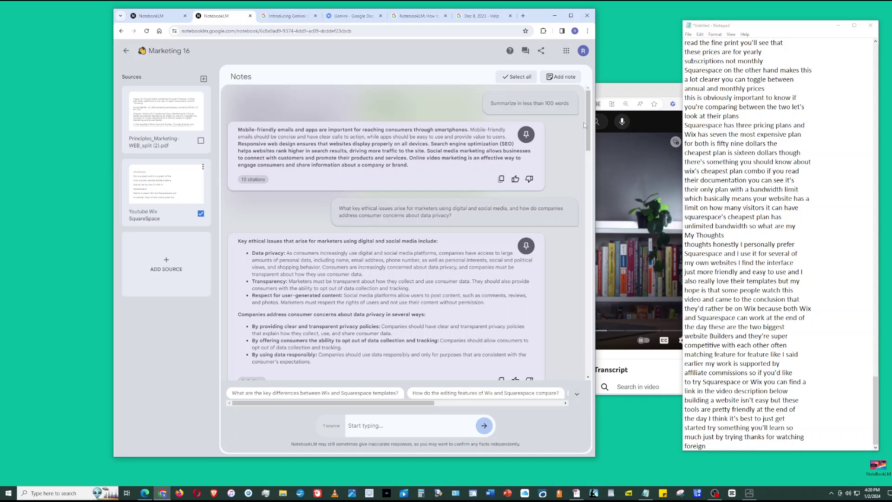
scroll(588, 143, down, 1)
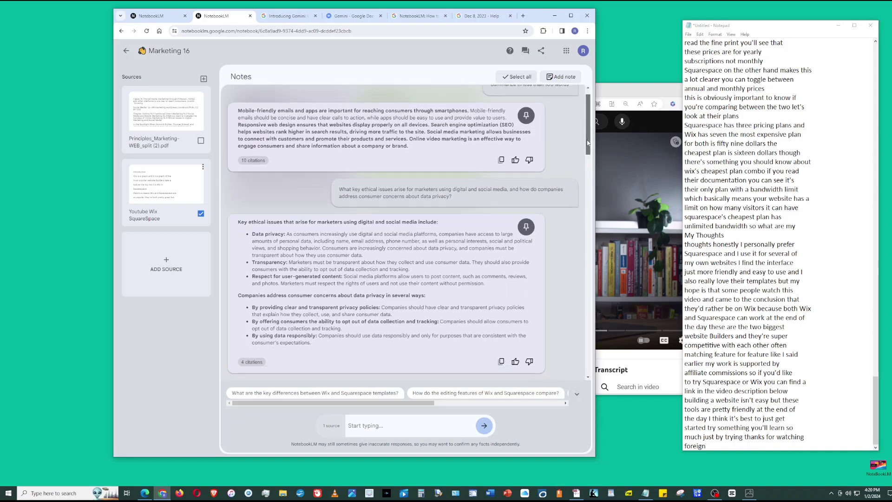
drag(588, 143, 585, 221)
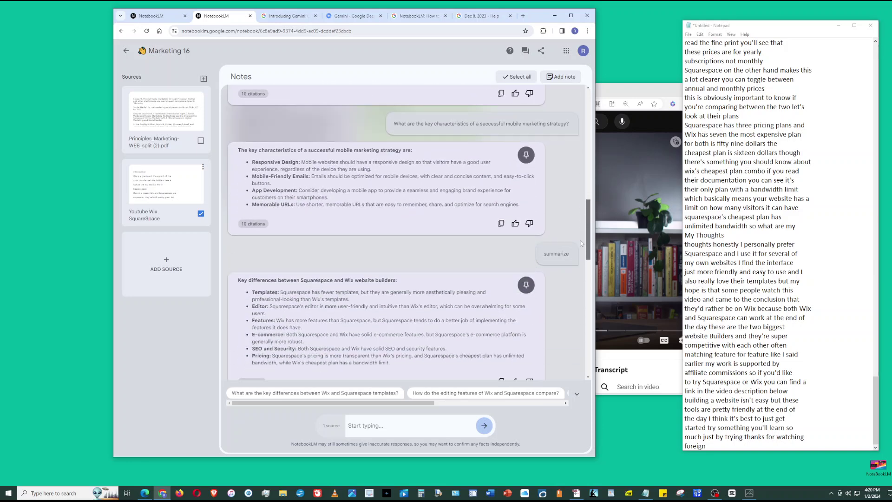
scroll(578, 246, down, 1)
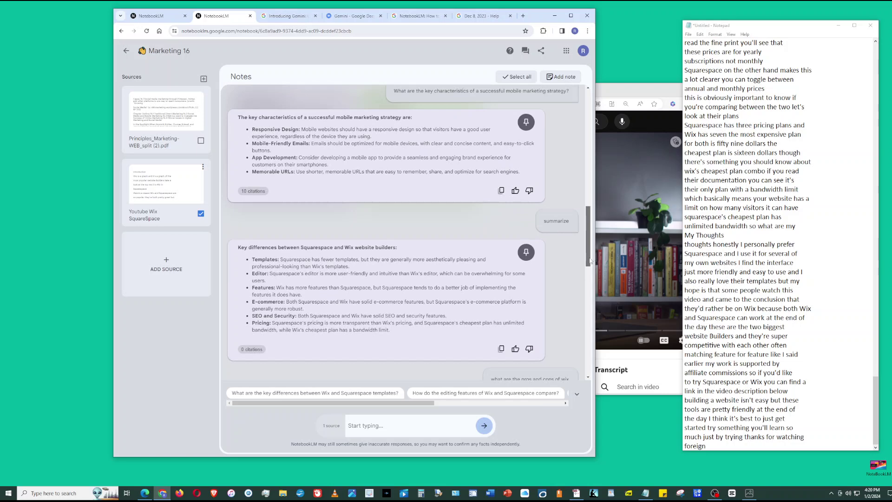
drag(590, 260, 596, 303)
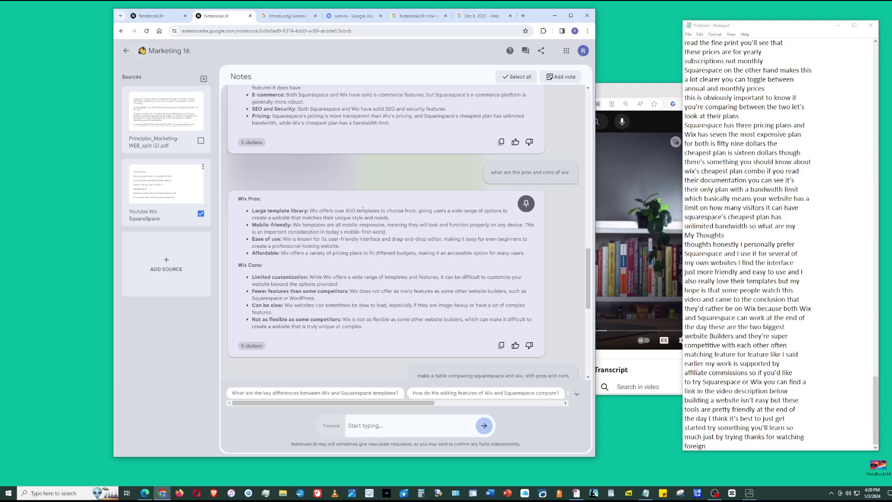
drag(590, 269, 600, 311)
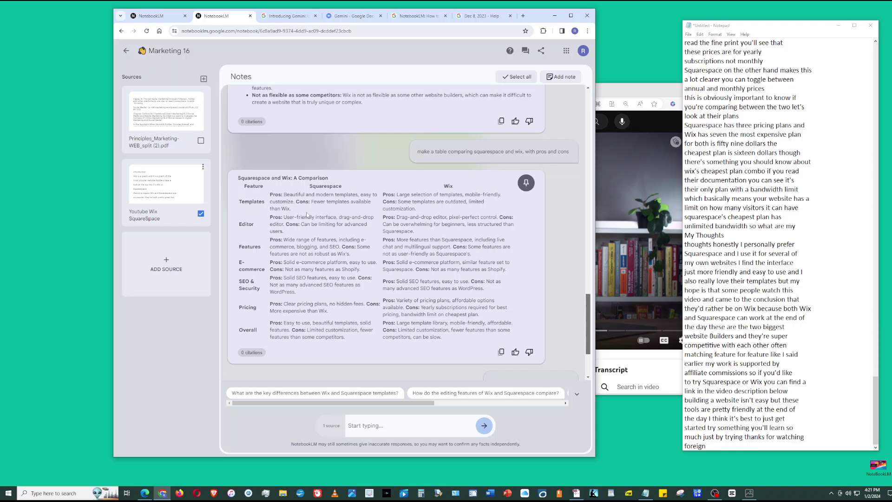
- Copy the comparison table response and paste it over Notepad's old transcript text
click(501, 352)
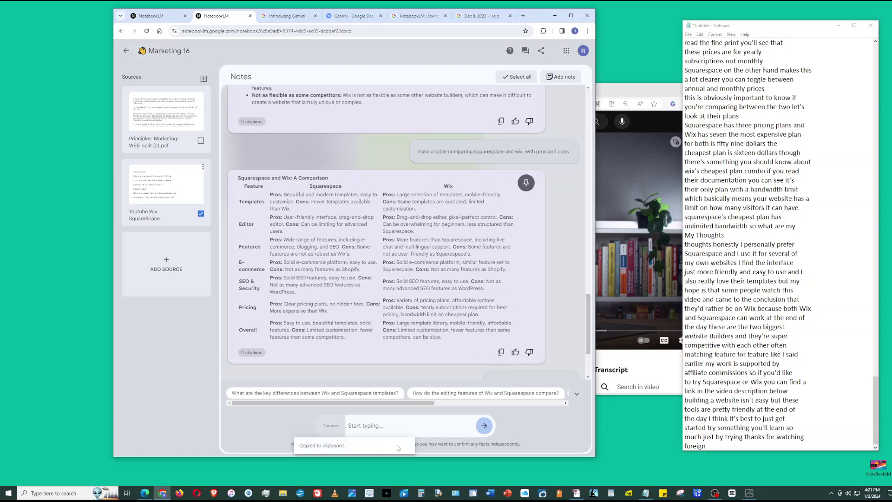
click(729, 274)
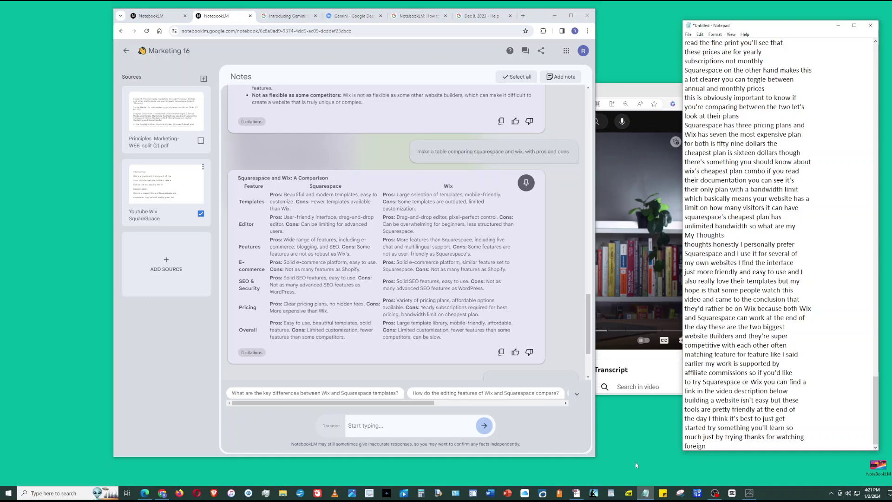
key(ctrl+a)
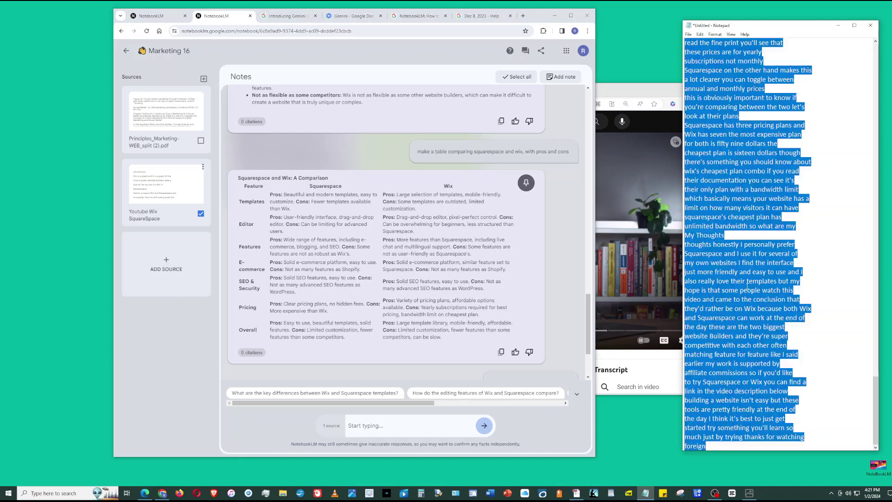
key(Delete)
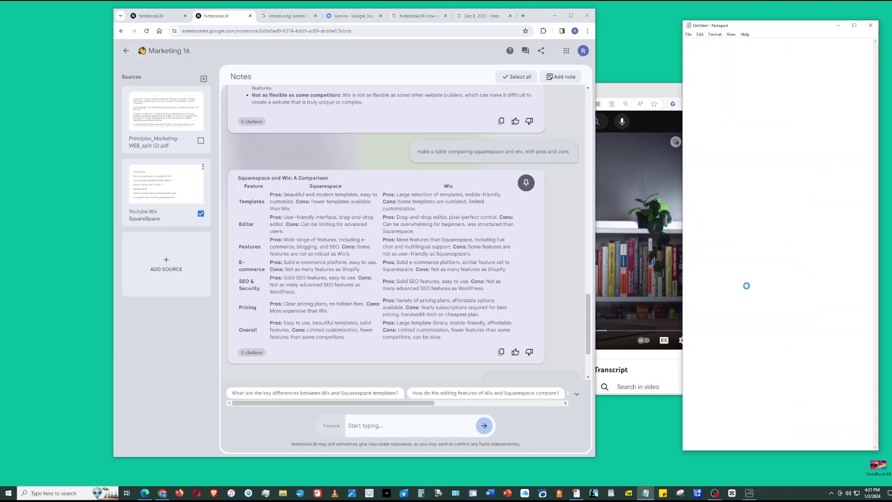
key(ctrl+v)
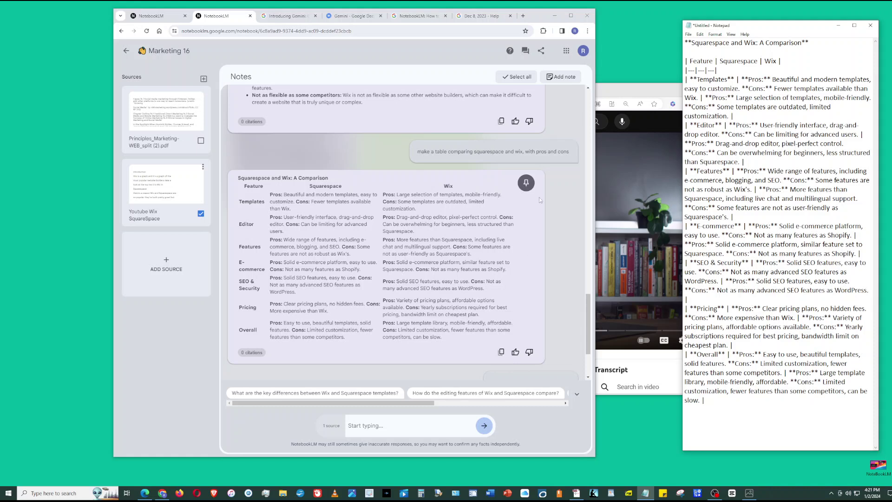
- Pin the comparison table answer as a note, scroll through it, then close it
click(523, 185)
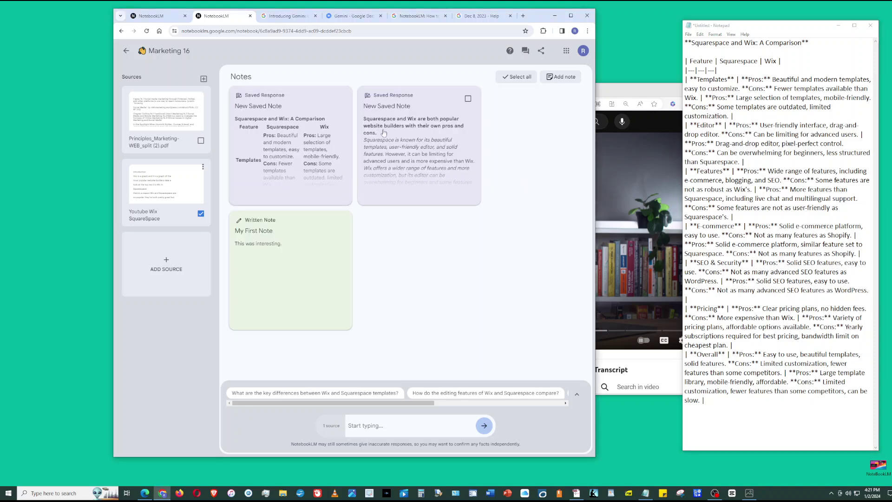
click(309, 145)
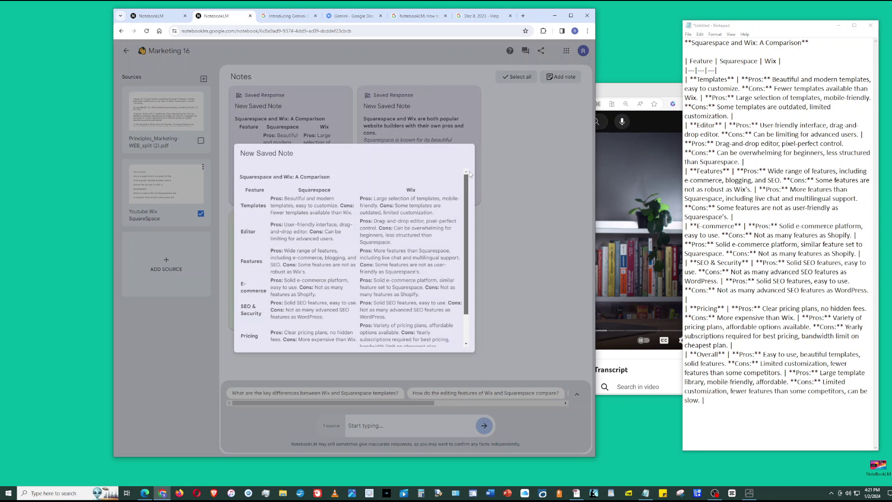
drag(467, 177, 484, 234)
drag(489, 278, 472, 178)
click(557, 301)
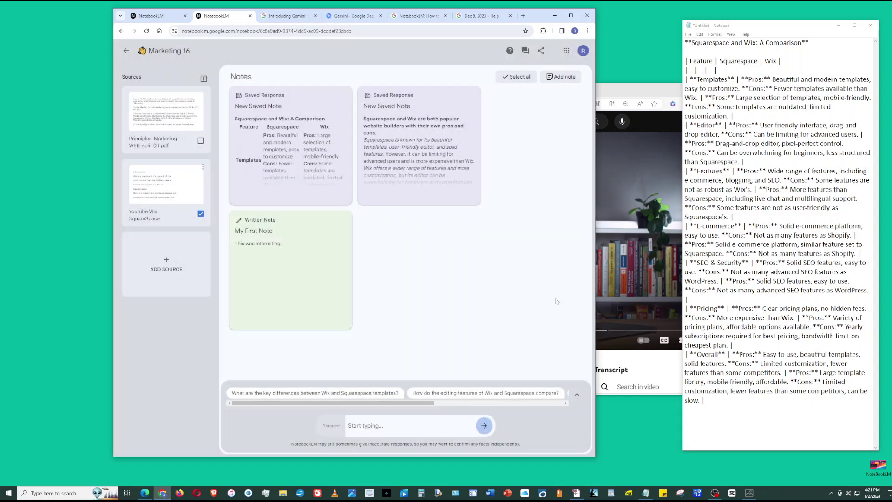
- Reopen the chat, scroll up to the mobile marketing answer, and expand its 10 citations
click(577, 394)
click(580, 397)
click(581, 397)
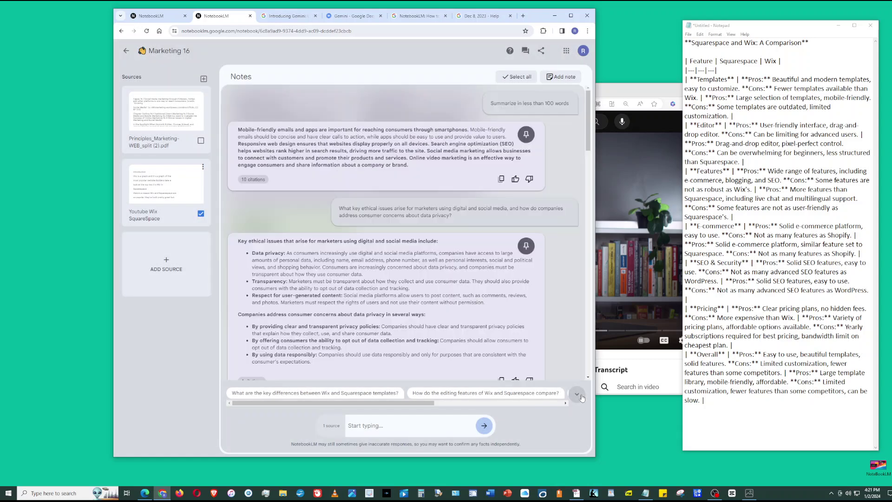
click(580, 397)
click(580, 397)
drag(589, 145, 626, 226)
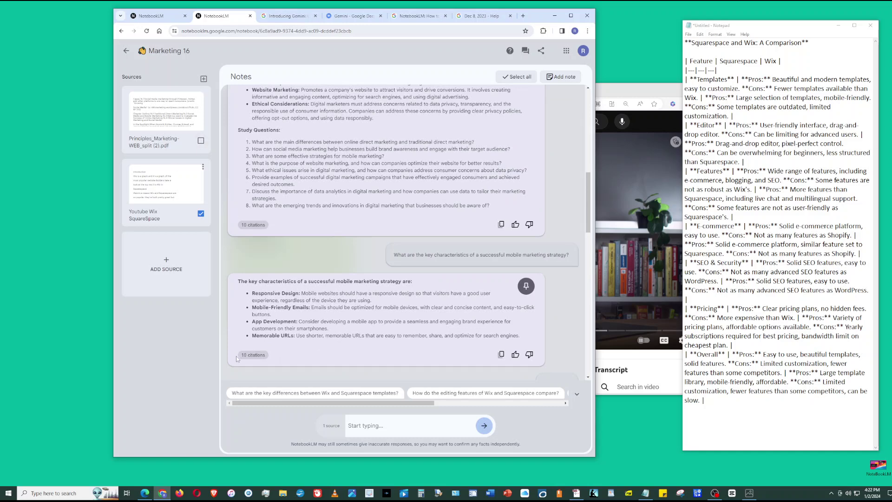
click(261, 356)
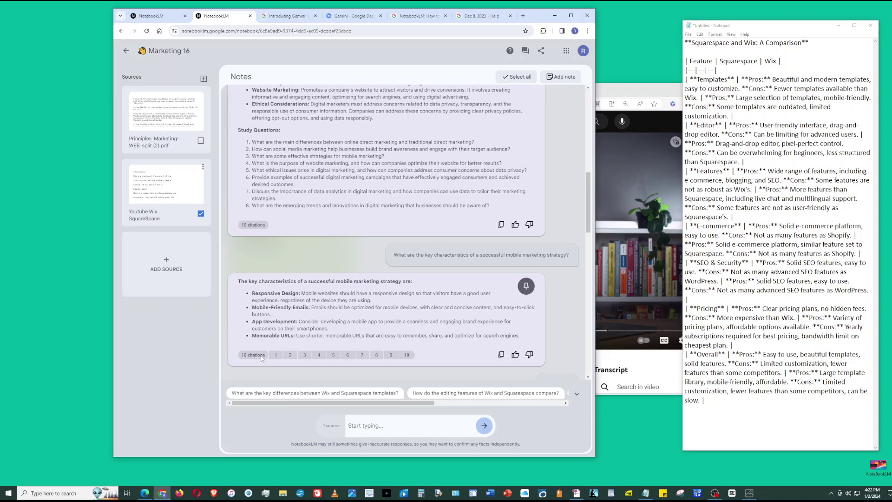
mouse_move(274, 356)
- Open citation 1's passage in the marketing PDF and enlarge the Chrome window
click(276, 355)
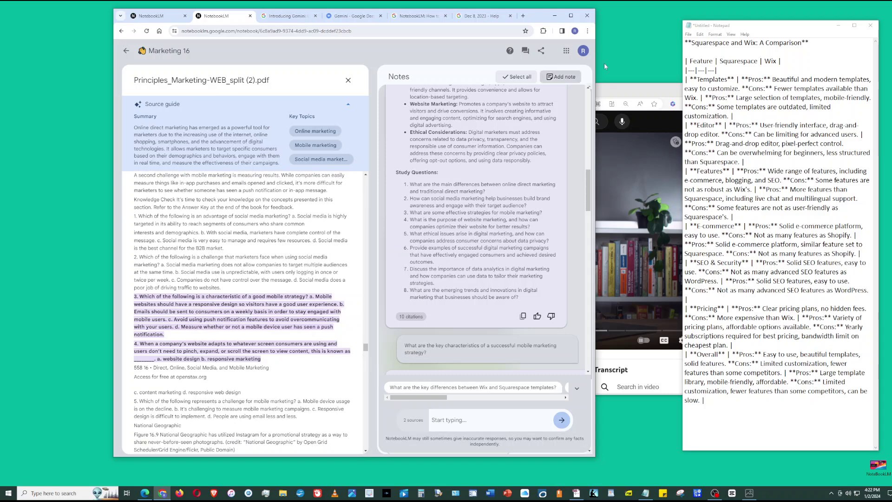
drag(597, 458, 875, 467)
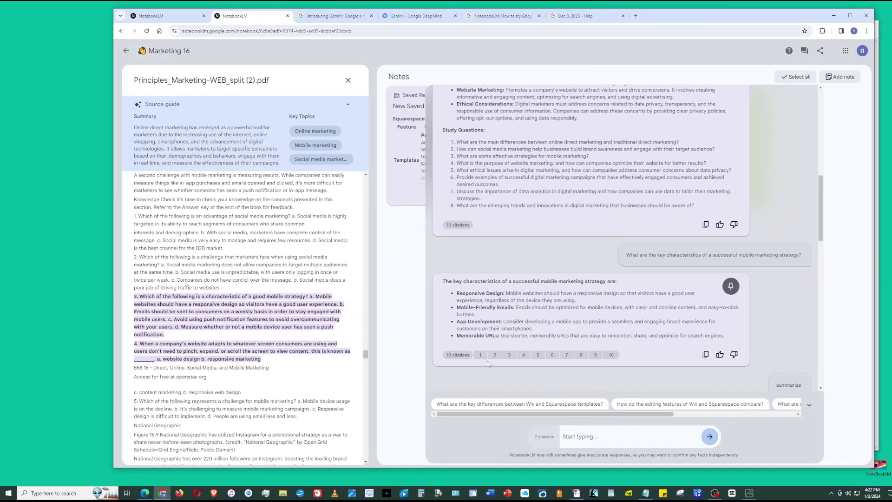
mouse_move(481, 357)
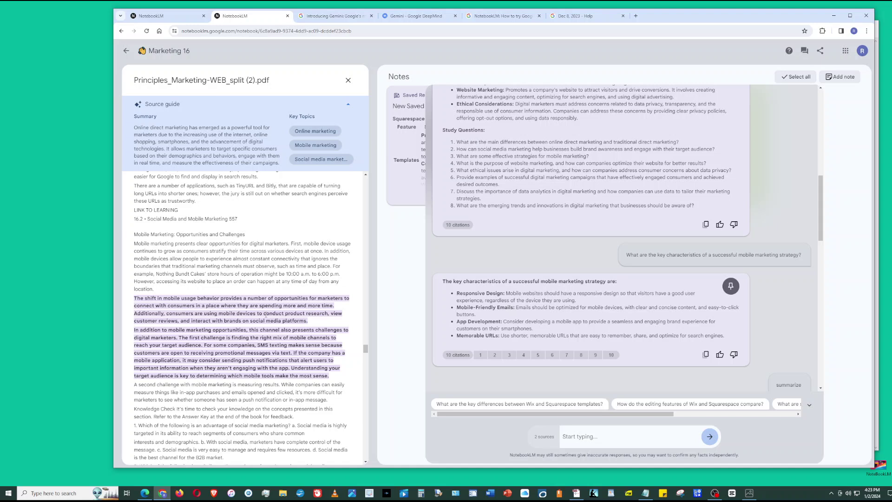
- Switch to the Gemini DeepMind tab and scroll to the Gemini Ultra vs GPT-4 benchmark table
click(416, 15)
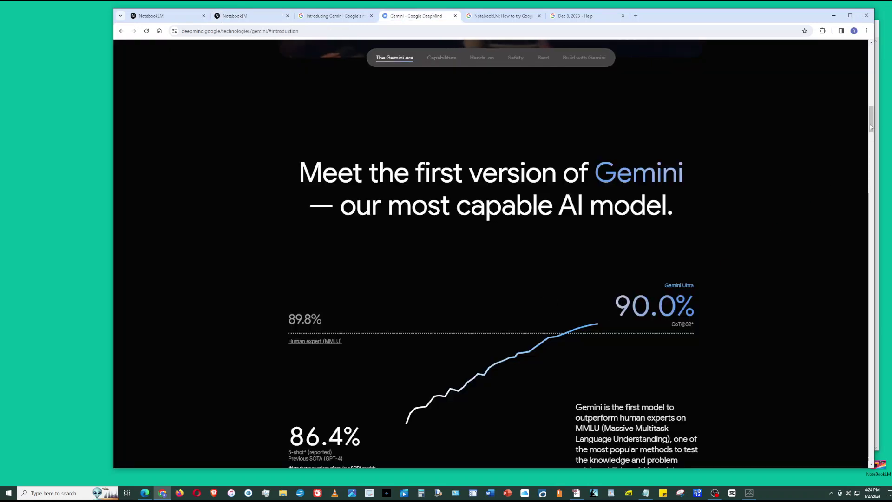
scroll(867, 140, down, 4)
scroll(868, 141, down, 4)
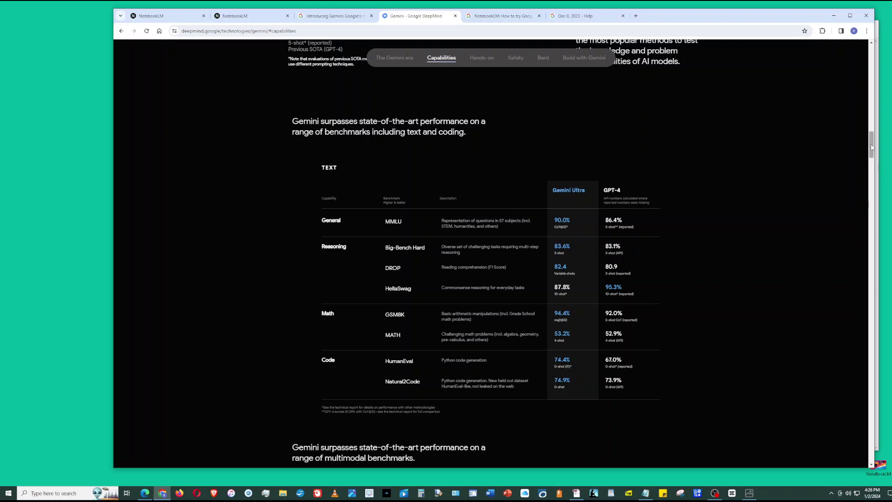
- Scroll further down the Gemini page past the benchmark table
drag(871, 149, 873, 169)
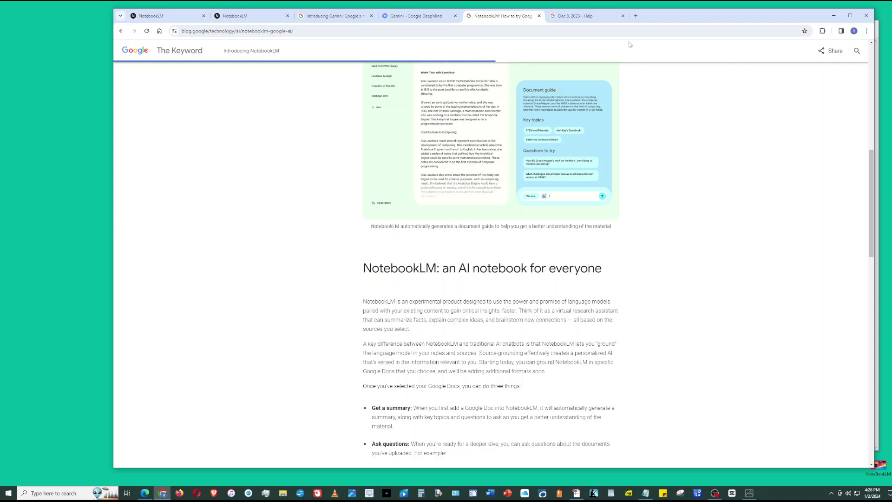
- Browse the NotebookLM help updates, Introducing Gemini and NotebookLM blog tabs, then return to Marketing 16
click(585, 17)
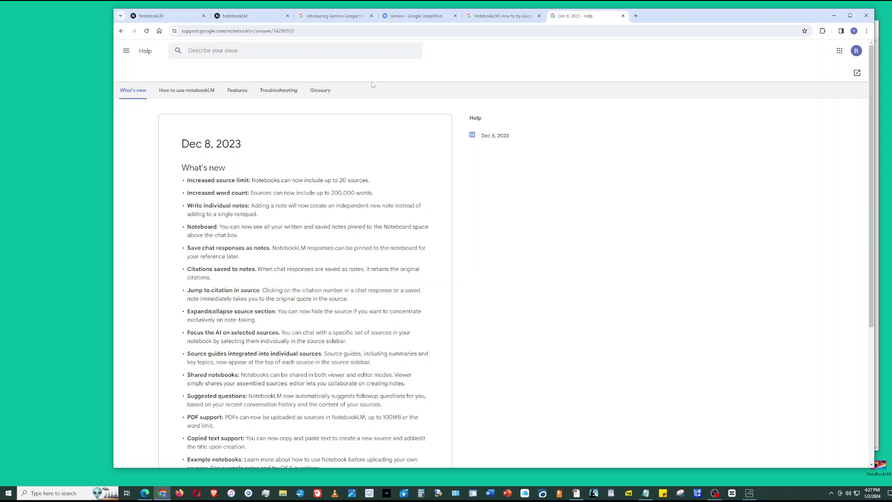
click(332, 18)
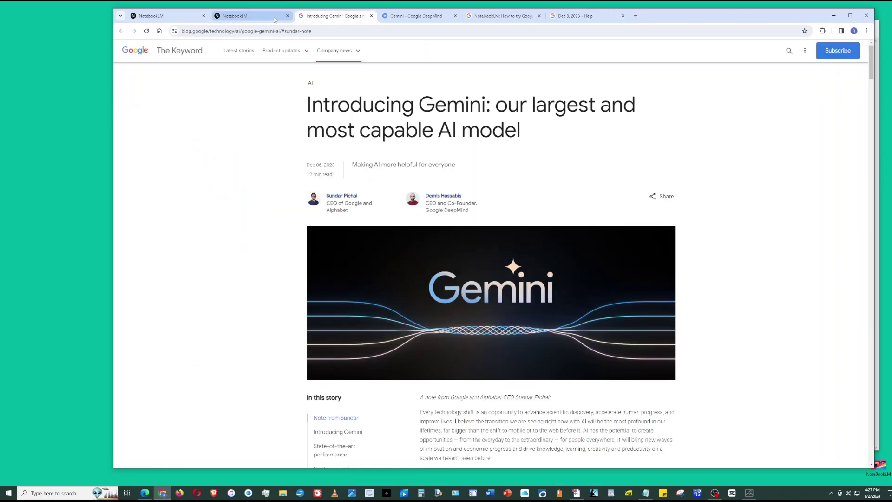
click(502, 16)
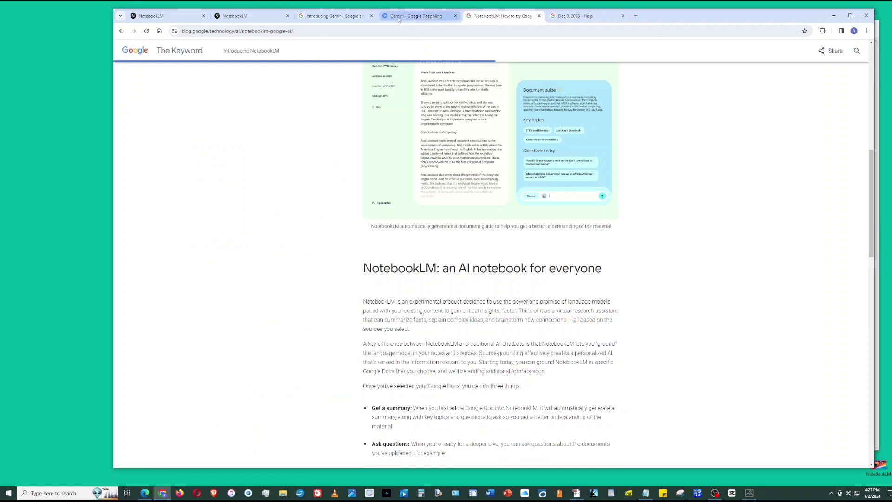
click(415, 16)
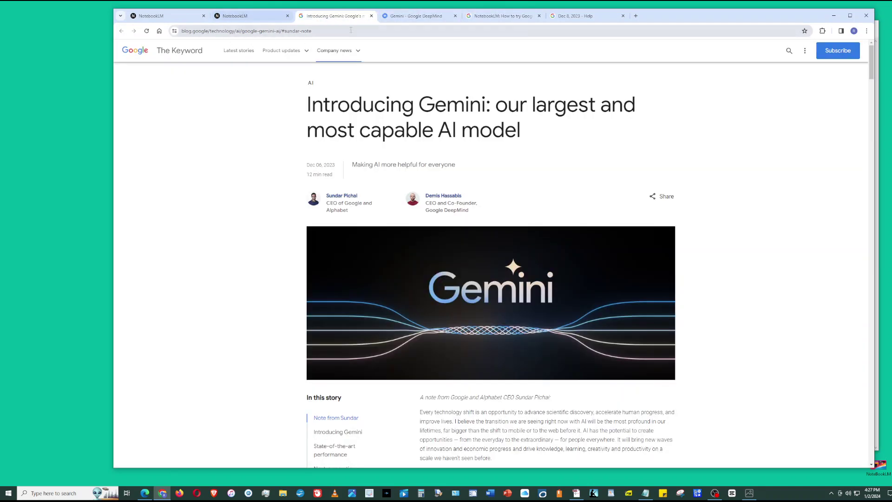
click(502, 16)
click(246, 16)
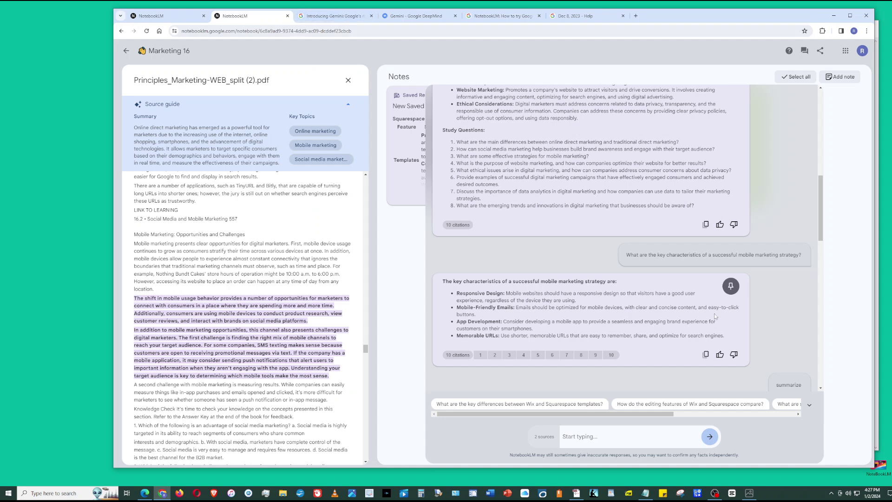
- Scroll the Marketing 16 chat to the Squarespace-vs-Wix differences and Wix pros/cons answers
scroll(584, 255, down, 5)
scroll(584, 255, down, 3)
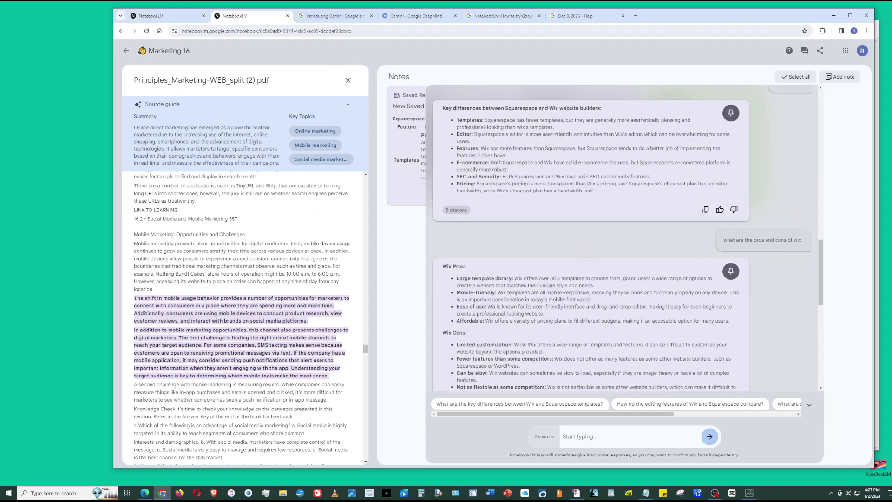
triple_click(873, 465)
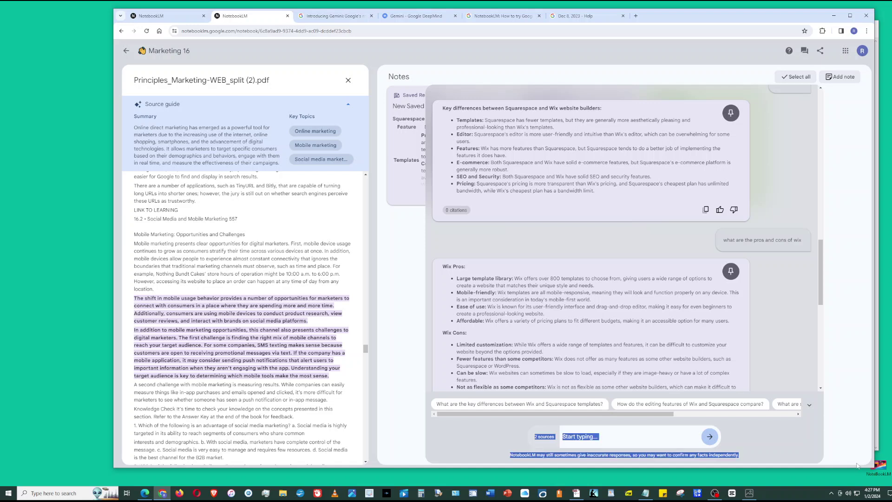
click(873, 466)
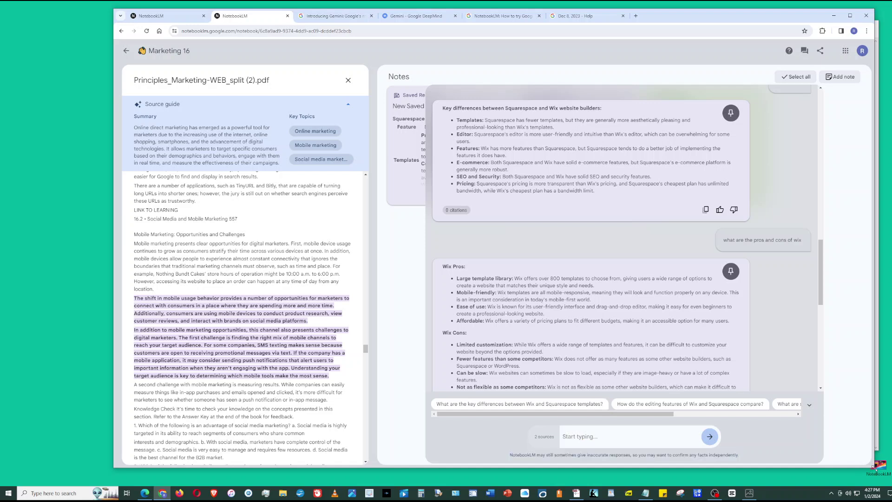
- Narrow the browser, bring the WIX vs SQUARESPACE video forward and show its playback speed options
drag(874, 467, 658, 485)
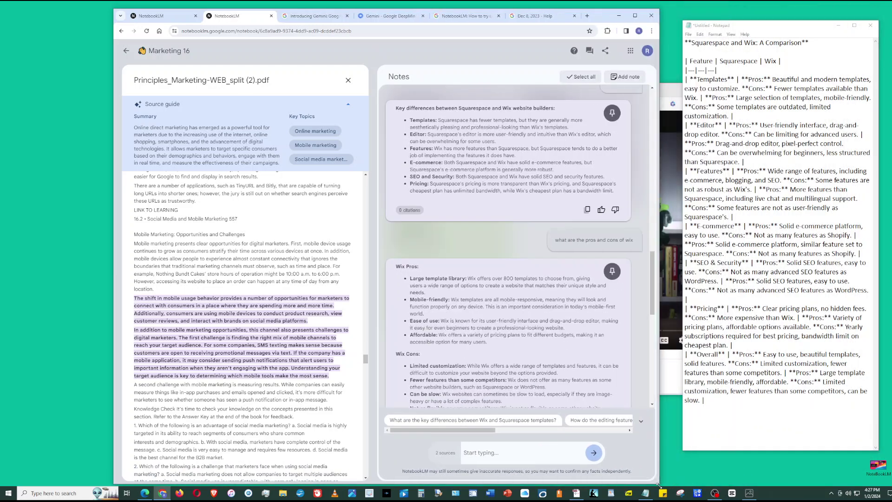
click(670, 99)
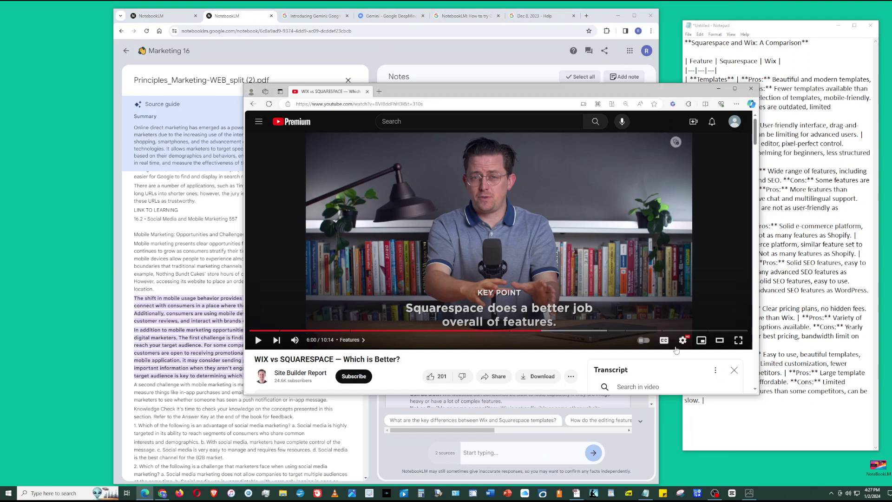
click(683, 341)
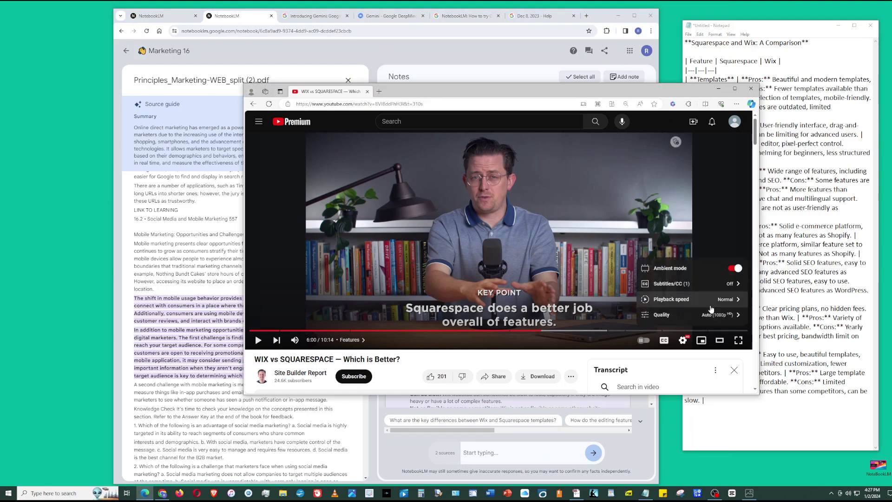
click(695, 308)
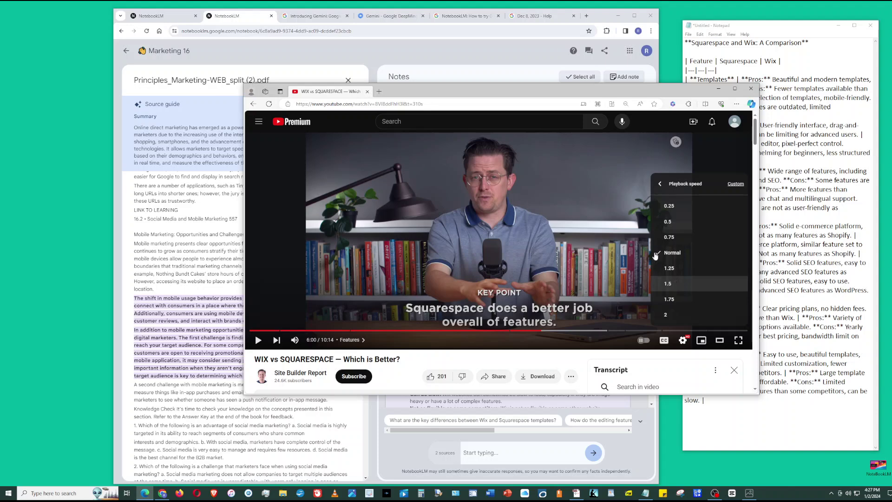
- Bring the Marketing 16 notebook back over the video and scroll to the Squarespace-Wix comparison table
click(248, 22)
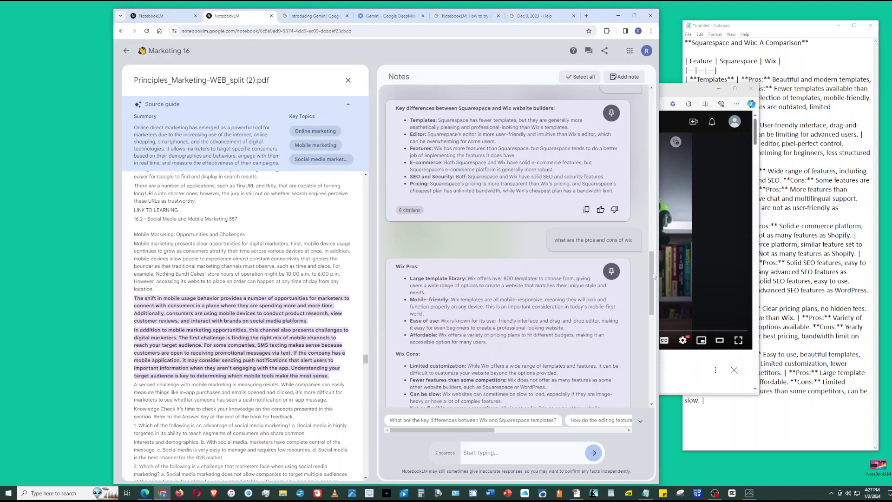
scroll(653, 297, down, 2)
drag(654, 291, 667, 351)
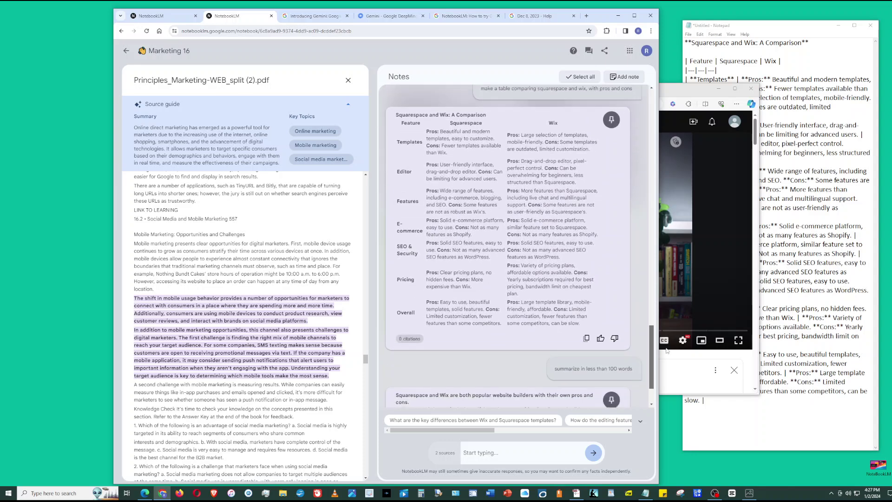